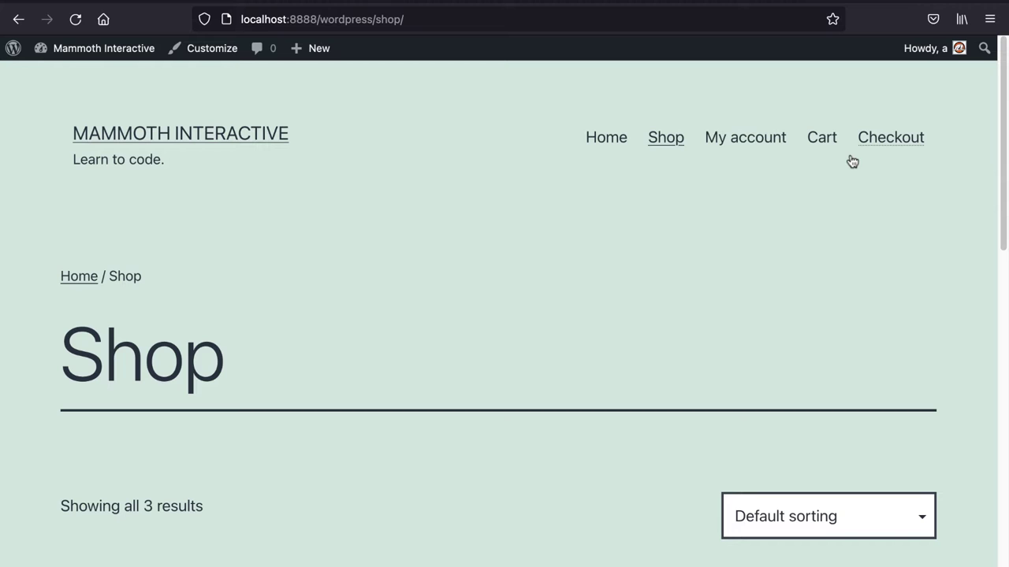
left_click(776, 145)
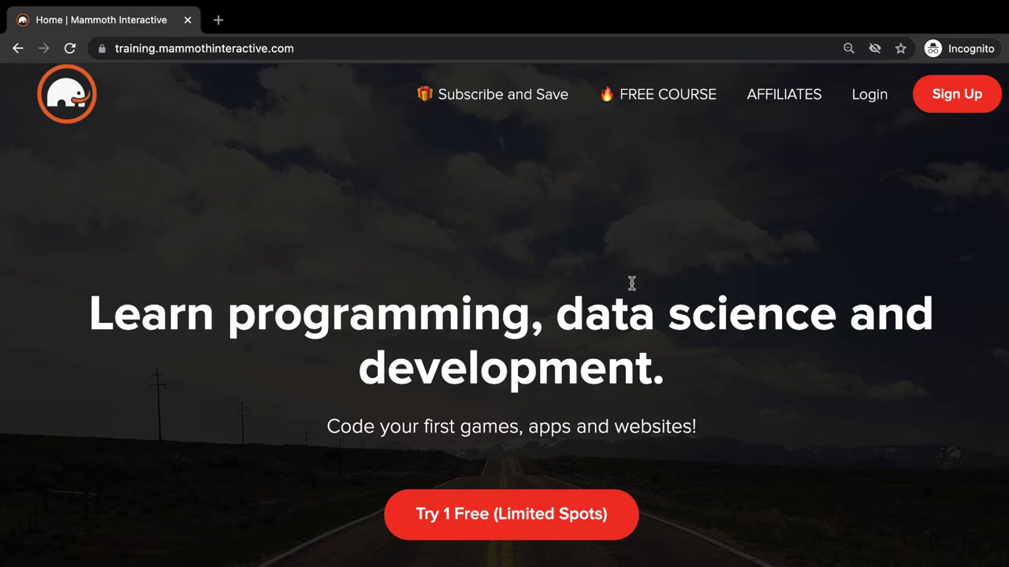
scroll(758, 336, "down", 5)
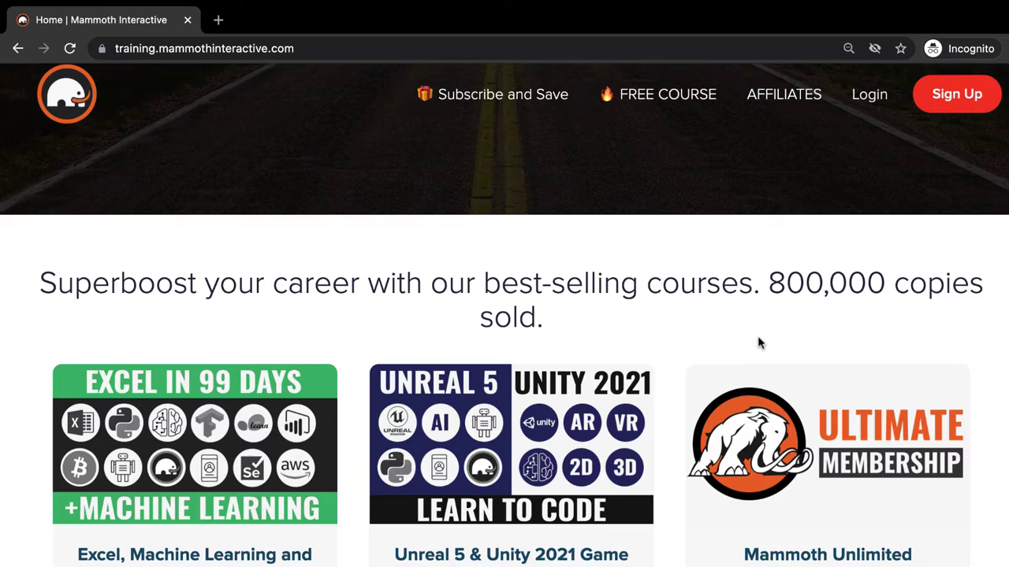
scroll(822, 341, "down", 3)
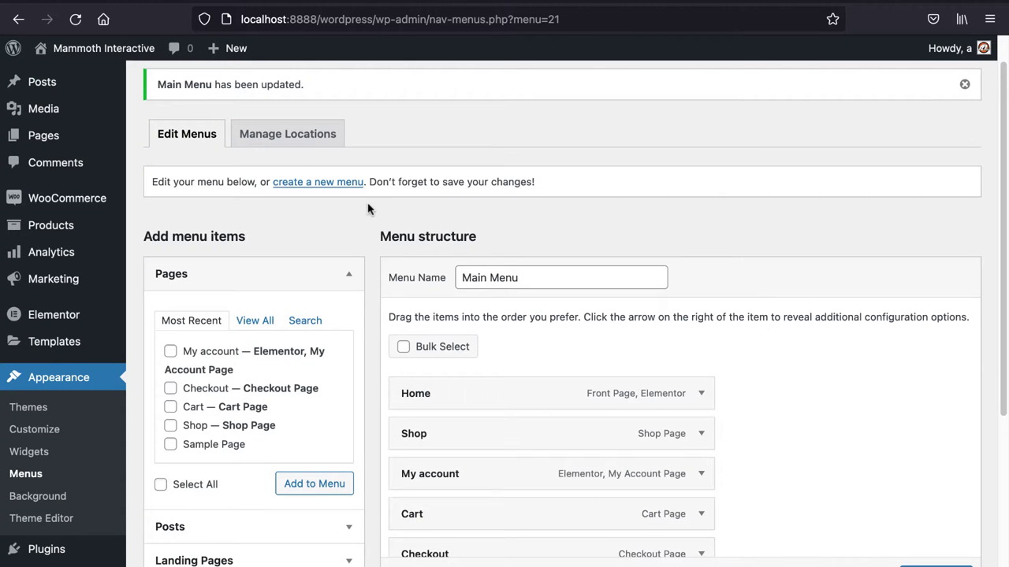
Step: Add a new page titled "Blog" to the WordPress site and publish it
left_click(66, 140)
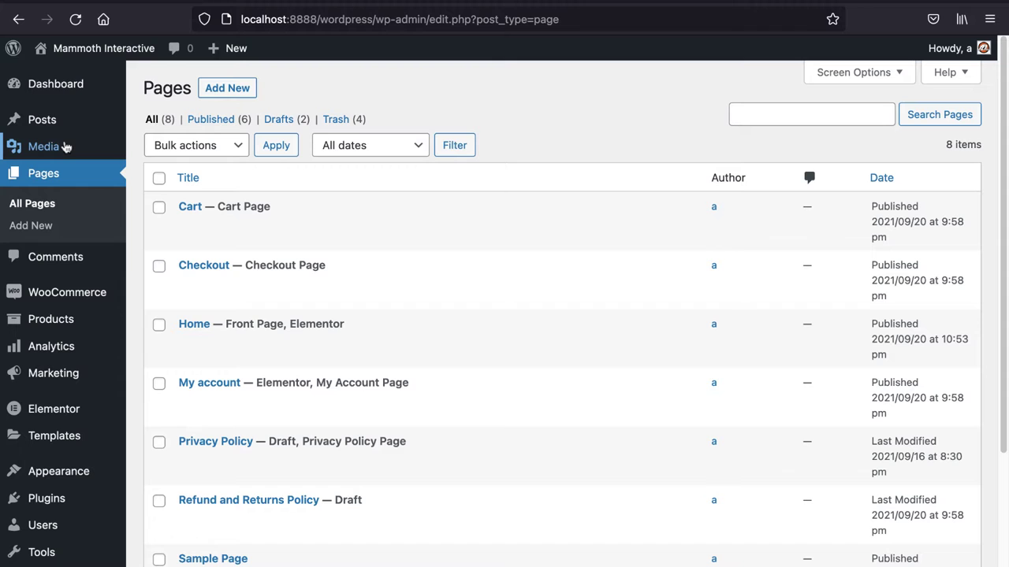
scroll(392, 281, "down", 1)
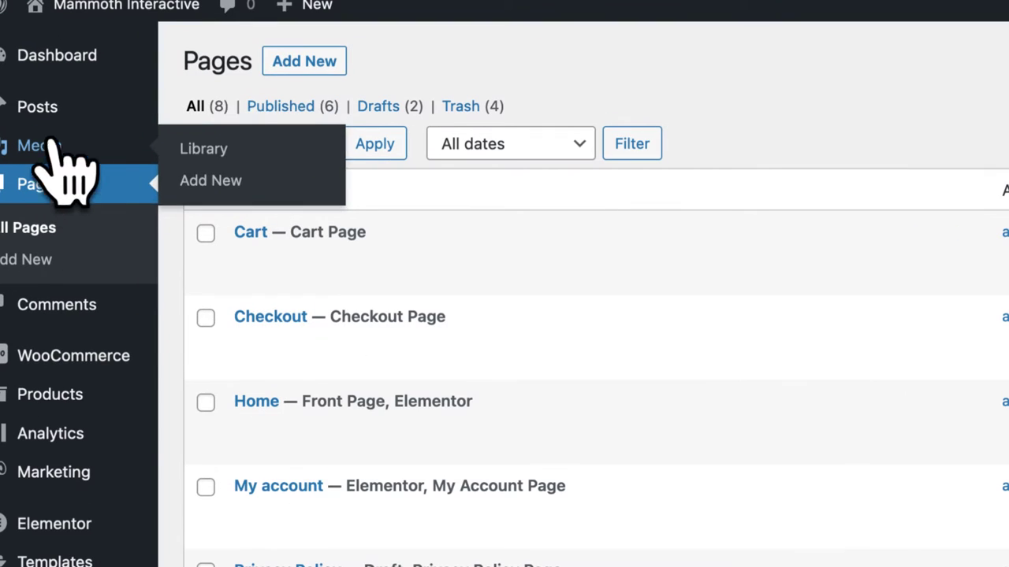
left_click(286, 70)
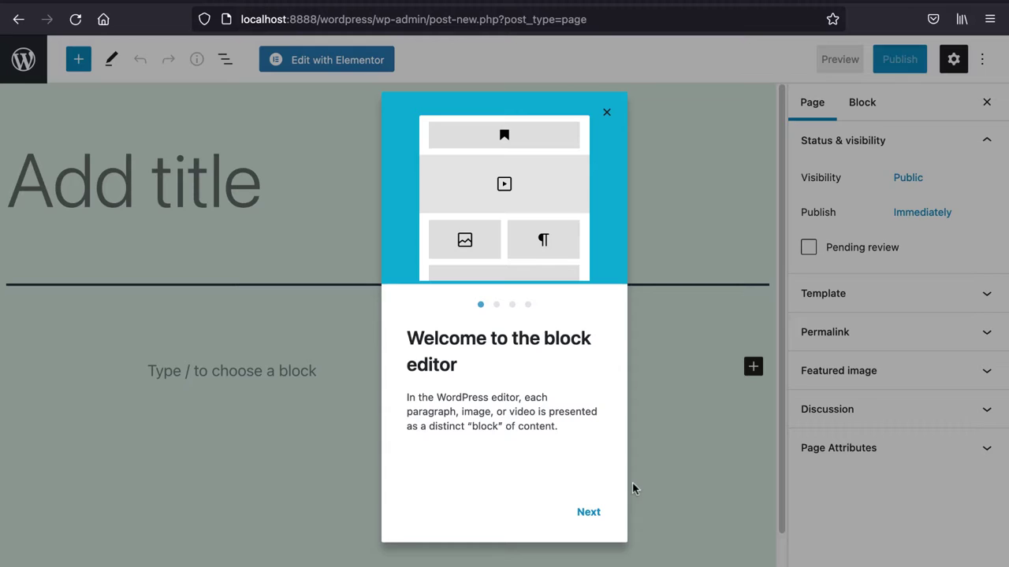
left_click(606, 115)
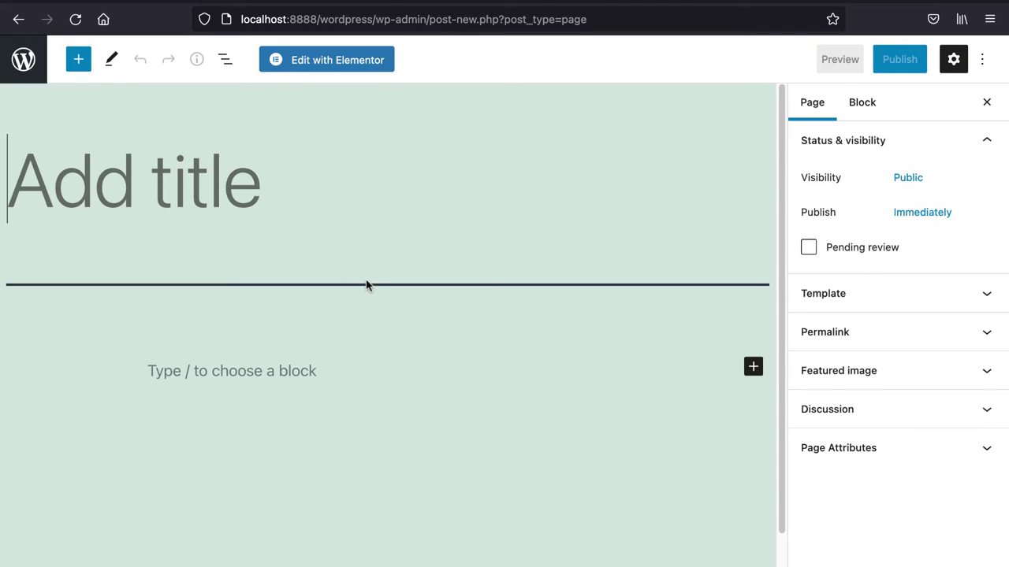
type("Blog")
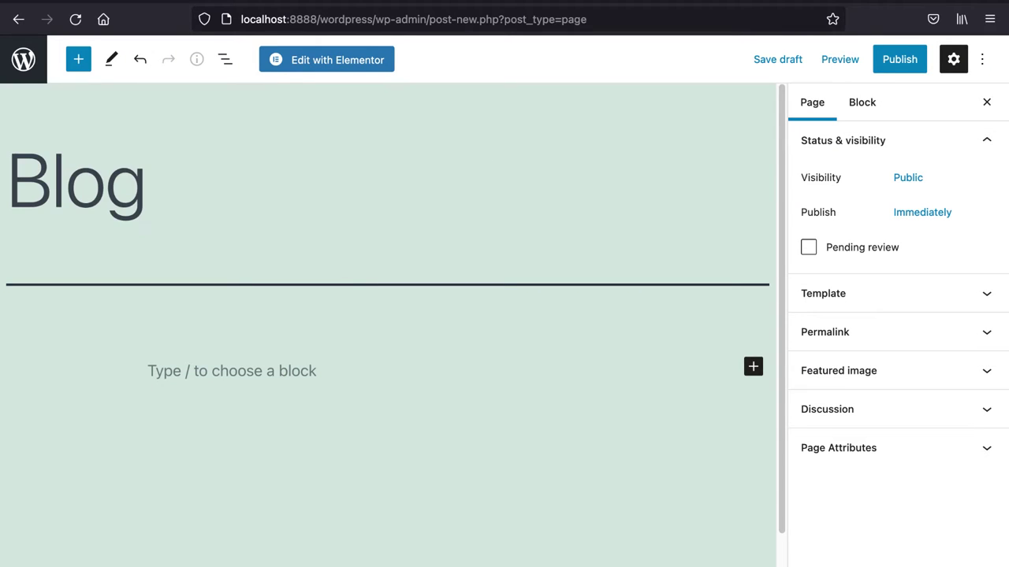
left_click(888, 63)
left_click(879, 62)
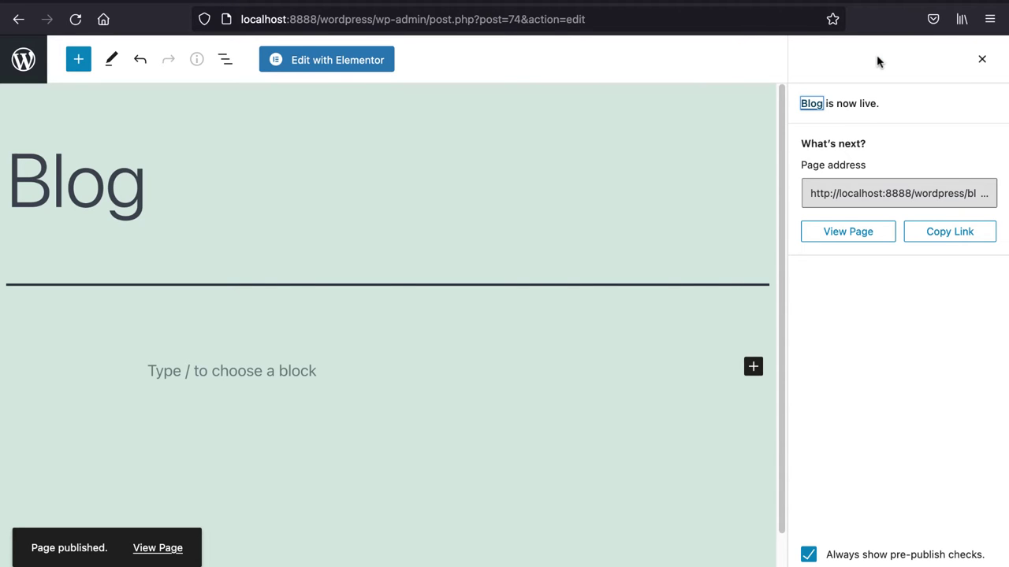
Step: Check the new Blog page's address, then view the live page and examine its content
left_click(942, 197)
left_click_drag(1006, 198, 1006, 201)
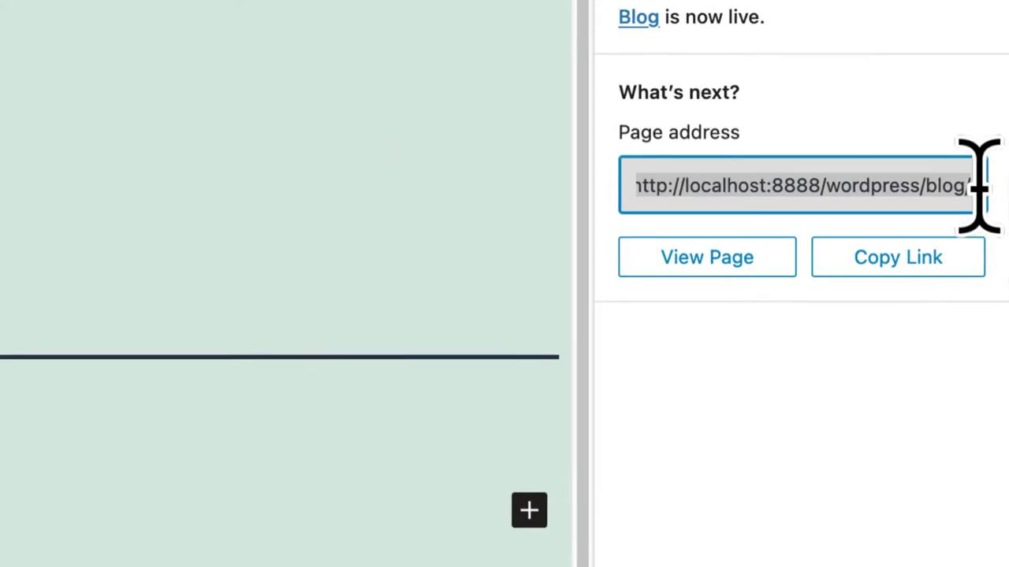
left_click(658, 262)
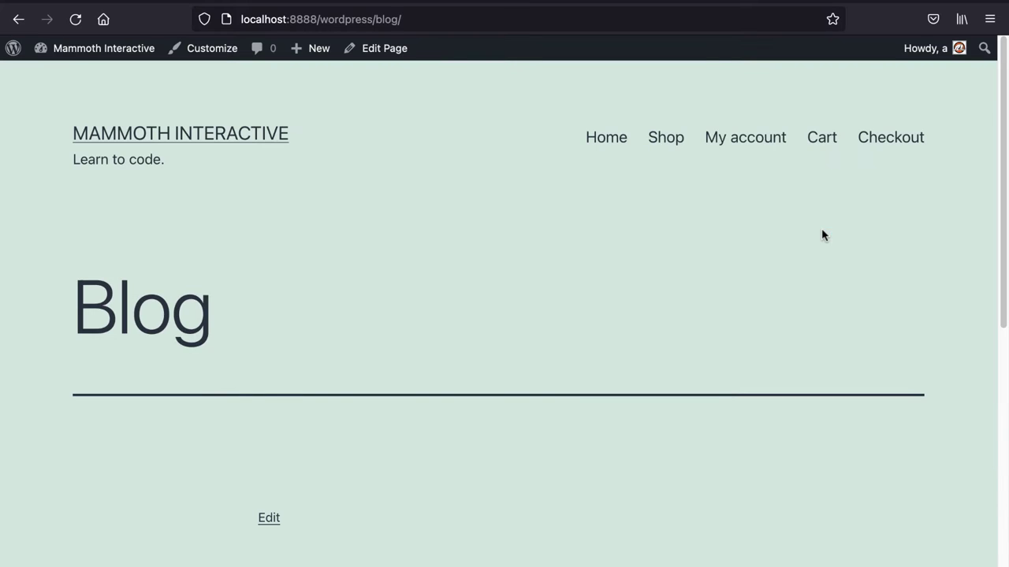
scroll(380, 324, "down", 5)
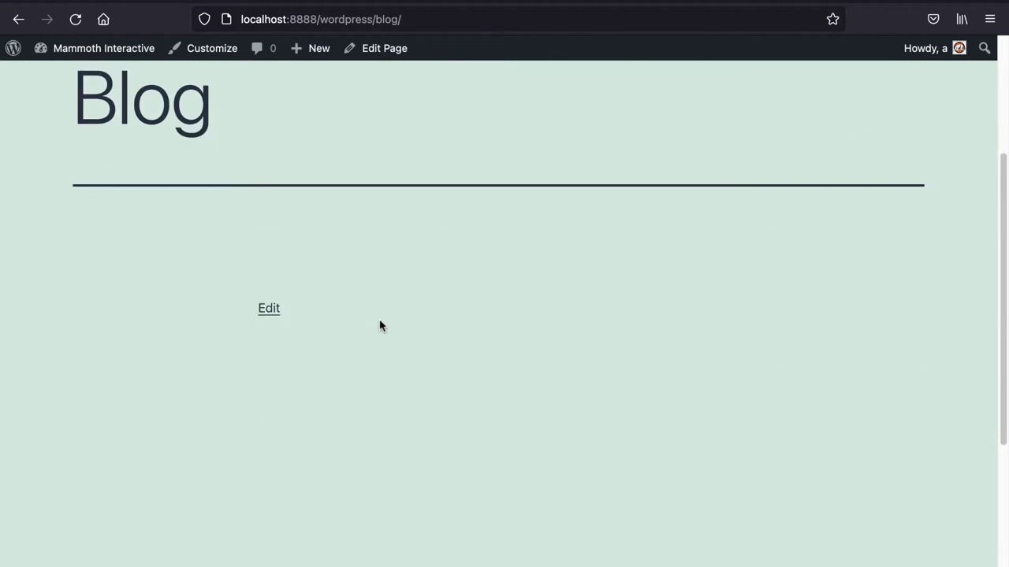
scroll(381, 326, "up", 2)
scroll(379, 326, "up", 3)
scroll(379, 325, "down", 10)
scroll(379, 326, "up", 10)
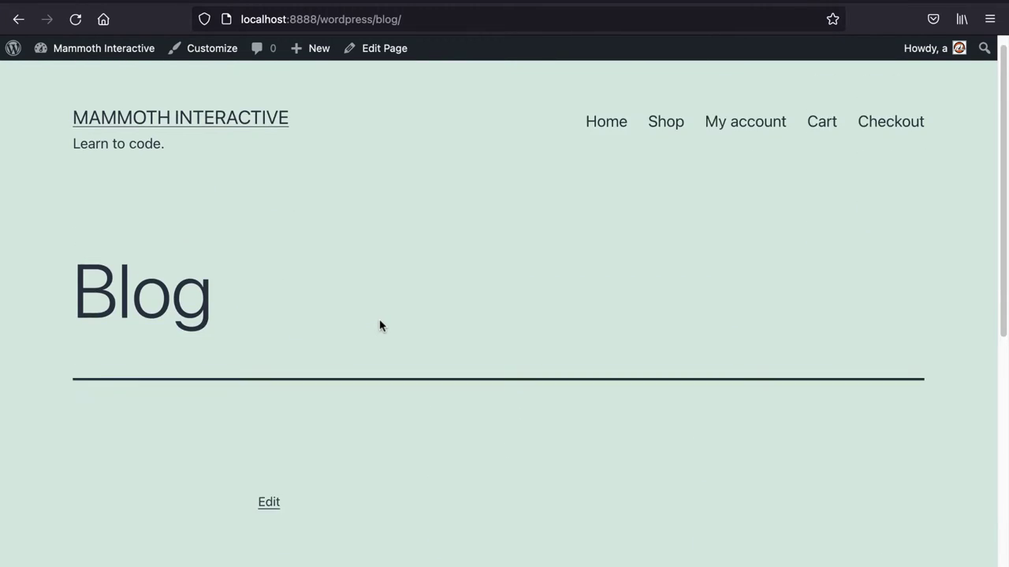
Step: In the site's Reading settings, set the posts page to Blog and save the changes
left_click(15, 52)
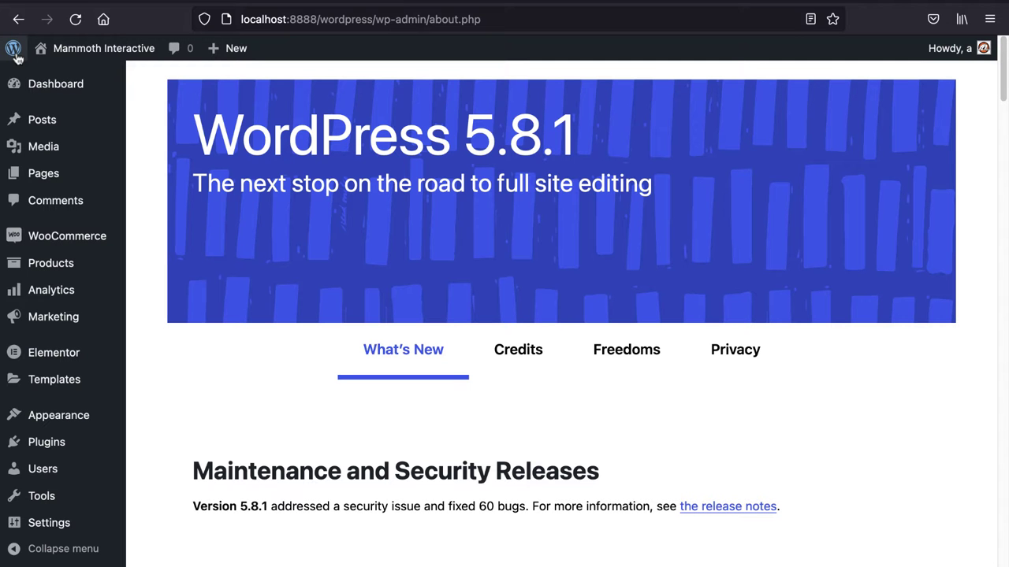
scroll(63, 509, "down", 1)
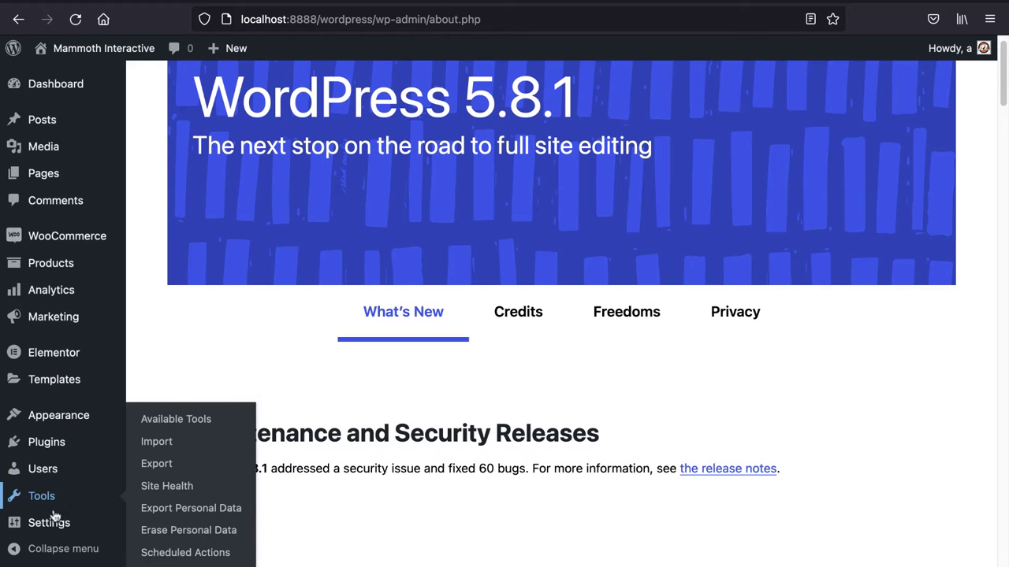
mouse_move(52, 524)
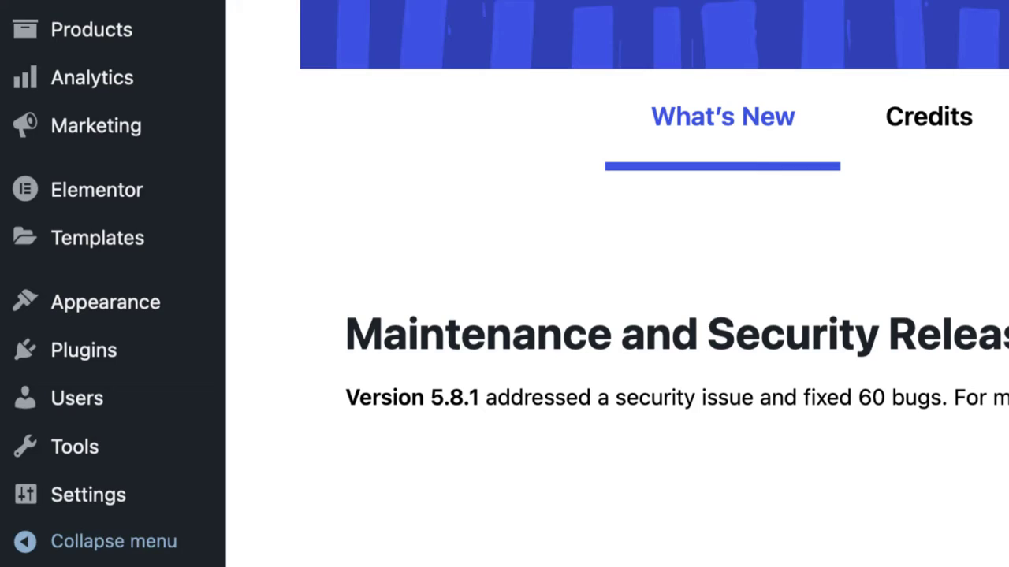
mouse_move(75, 467)
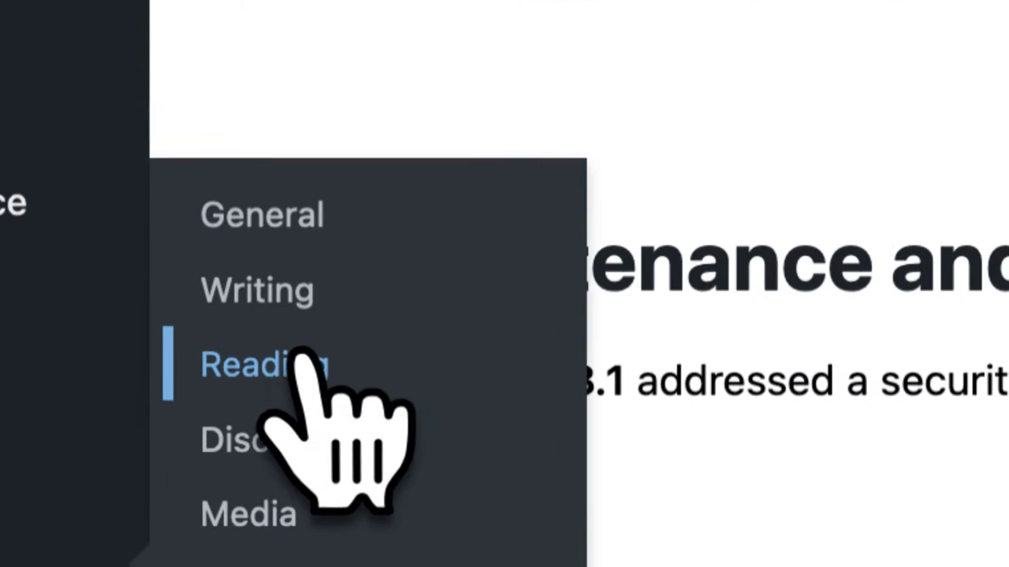
left_click(303, 364)
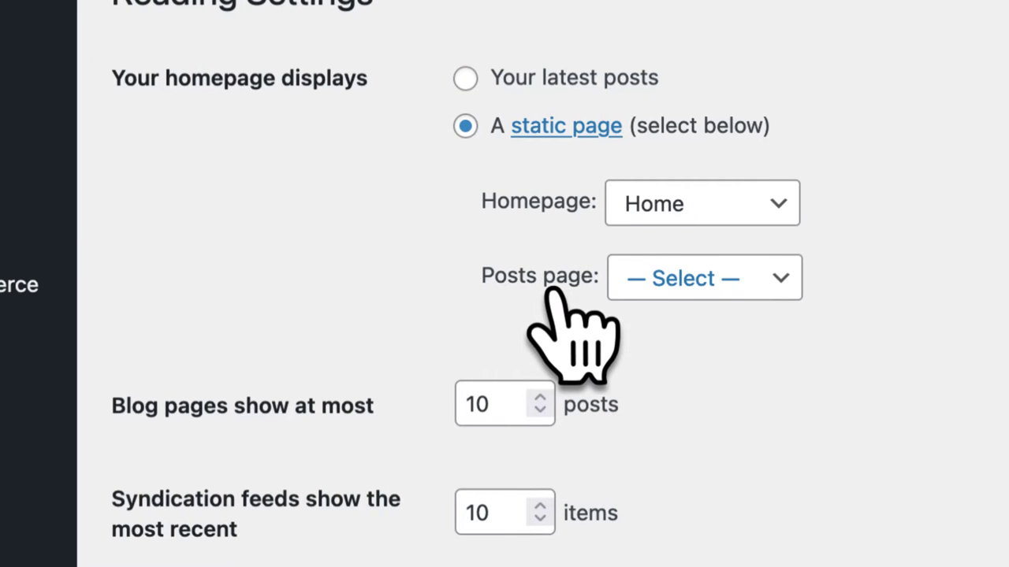
left_click(726, 276)
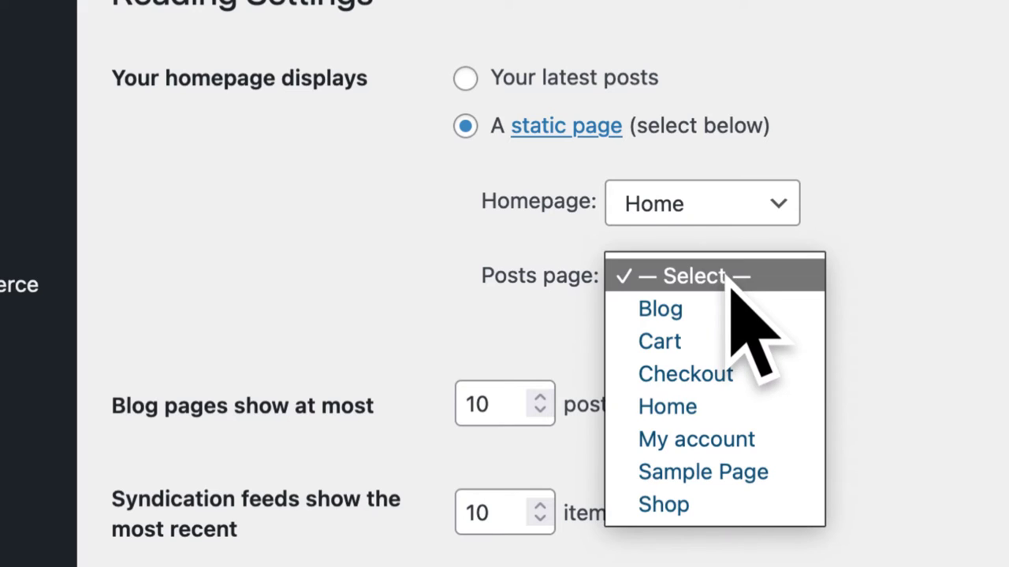
left_click(733, 282)
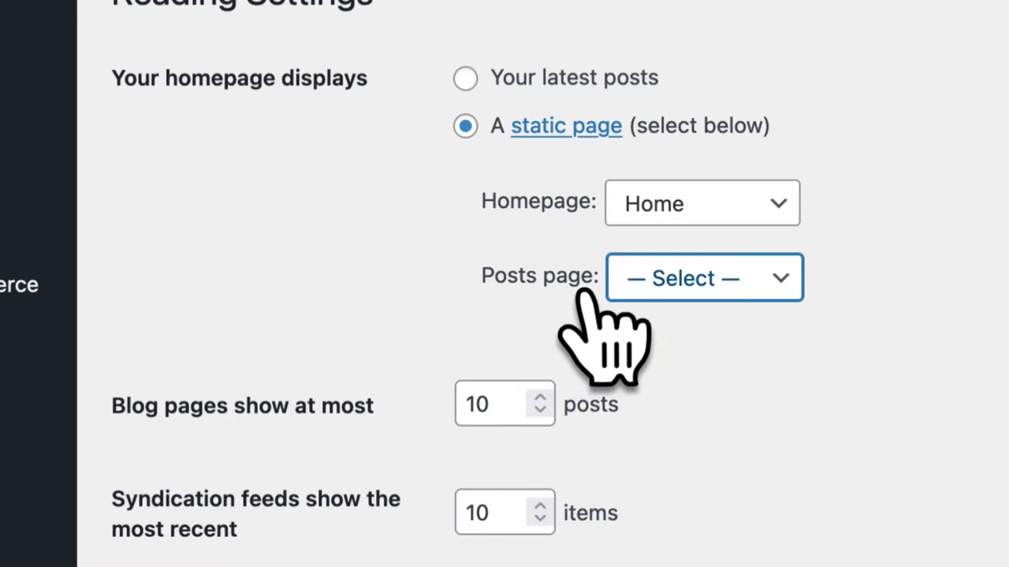
left_click(759, 285)
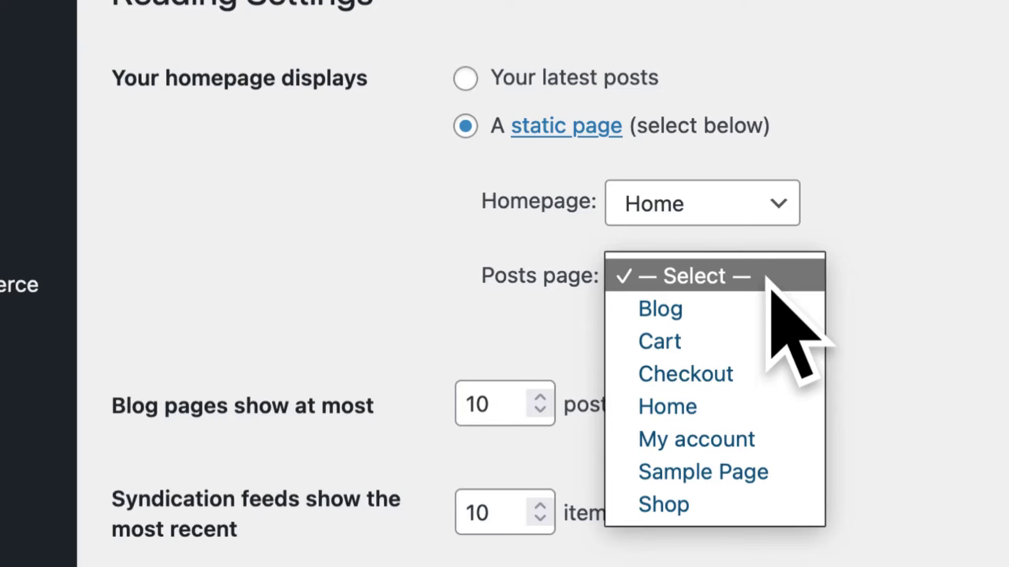
left_click(777, 304)
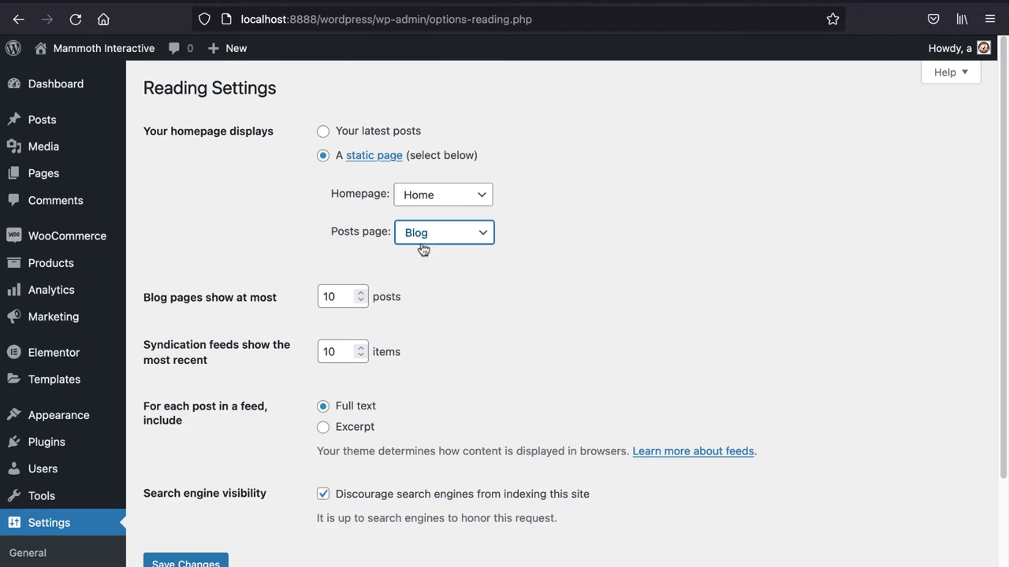
scroll(412, 342, "down", 1)
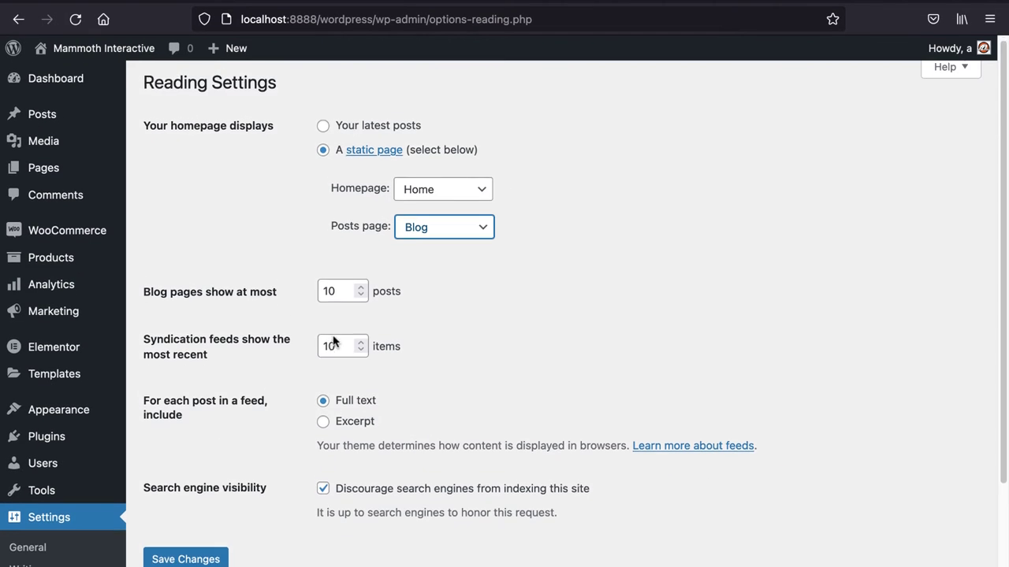
left_click(196, 528)
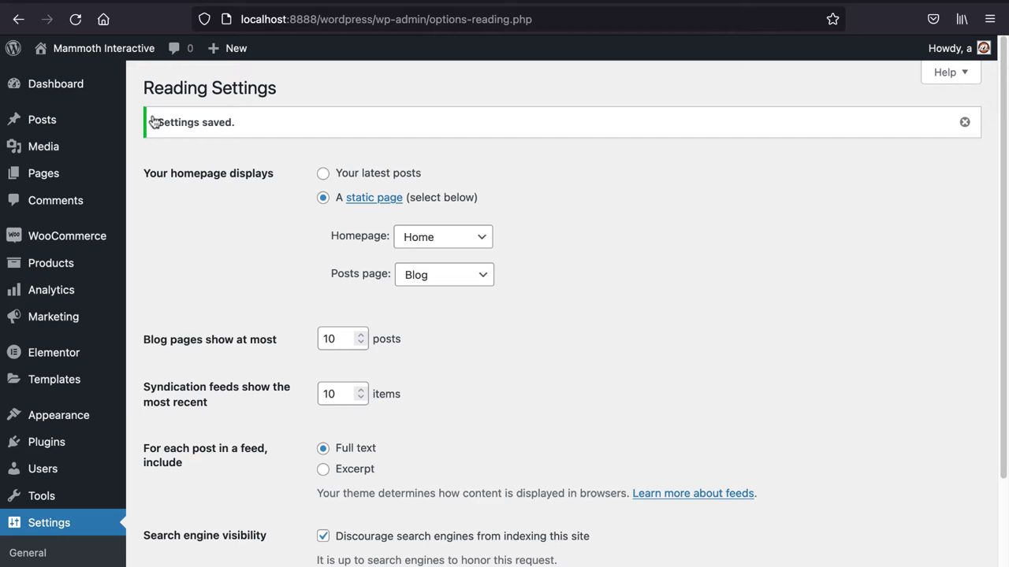
Step: View the live Blog page from the list of pages and examine the posts on it
left_click(45, 175)
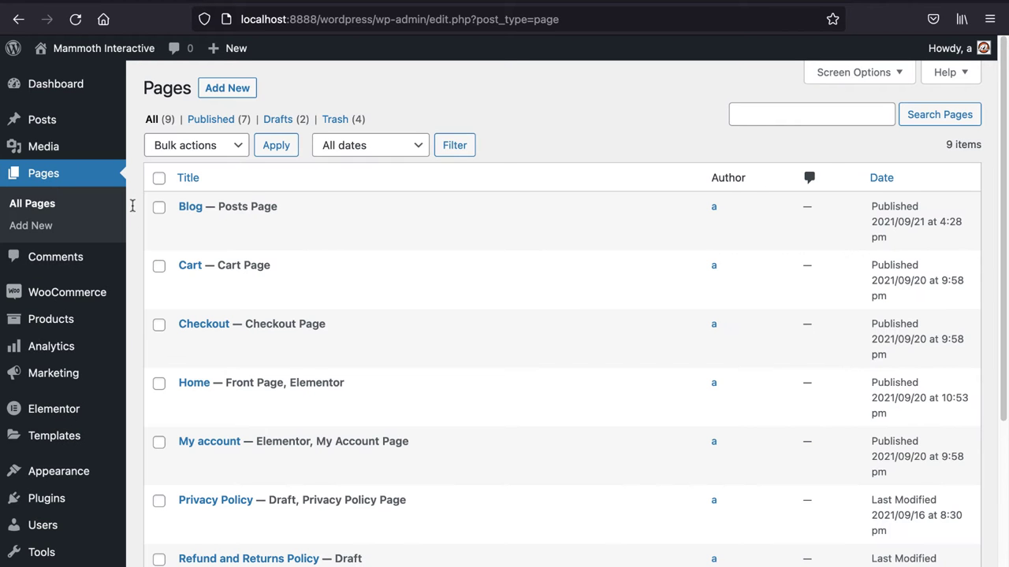
mouse_move(299, 235)
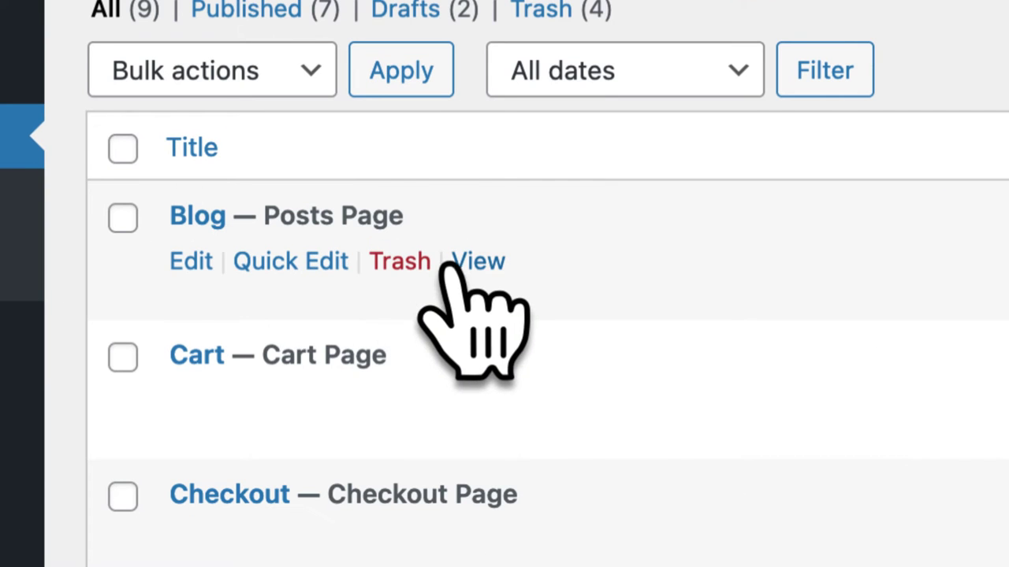
left_click(457, 264)
scroll(296, 230, "down", 2)
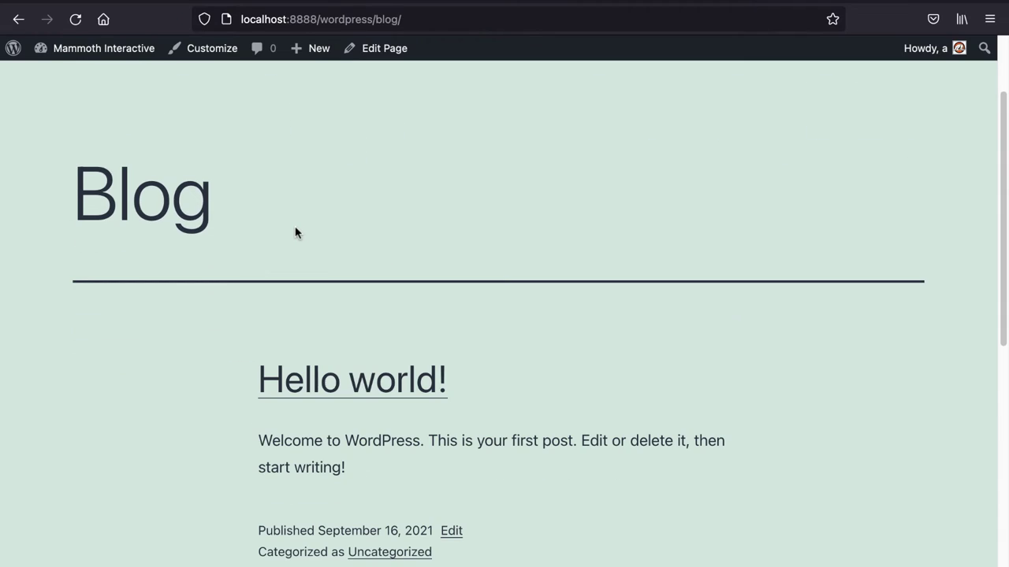
scroll(296, 230, "up", 1)
scroll(295, 232, "down", 2)
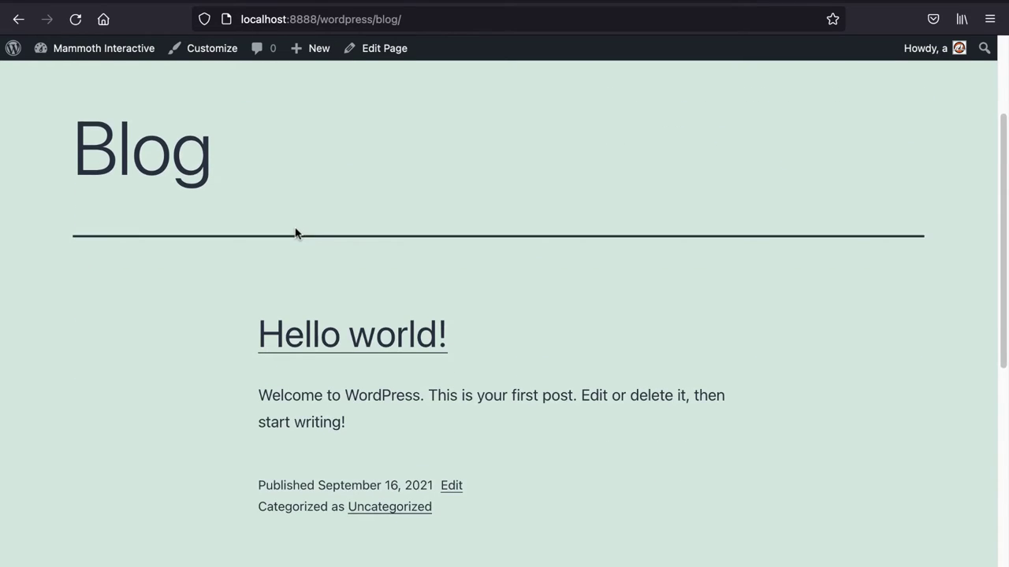
scroll(331, 308, "down", 1)
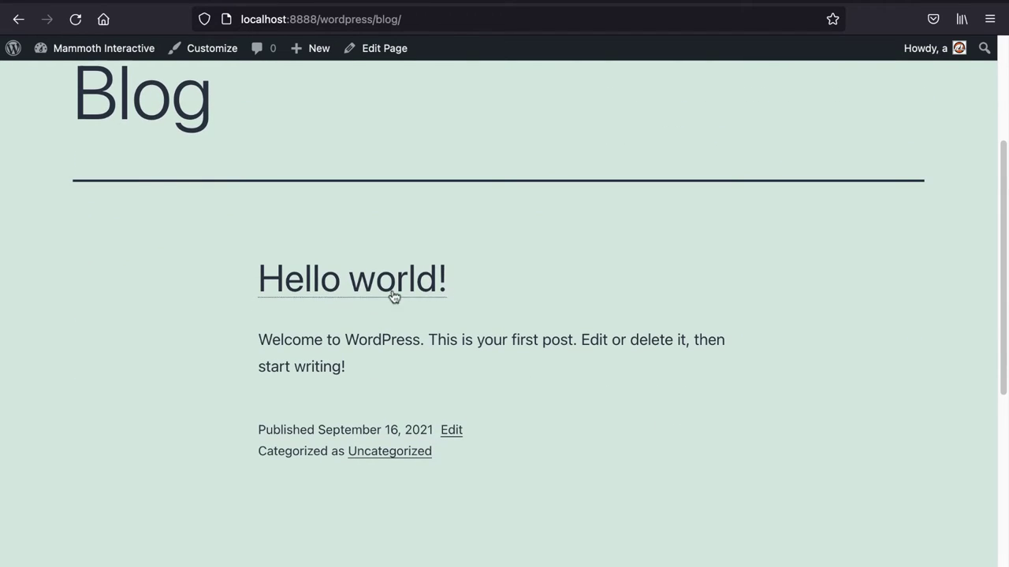
Step: Start a new post titled "Web Development" with the paragraph "Welcome to this post about web development."
left_click(6, 57)
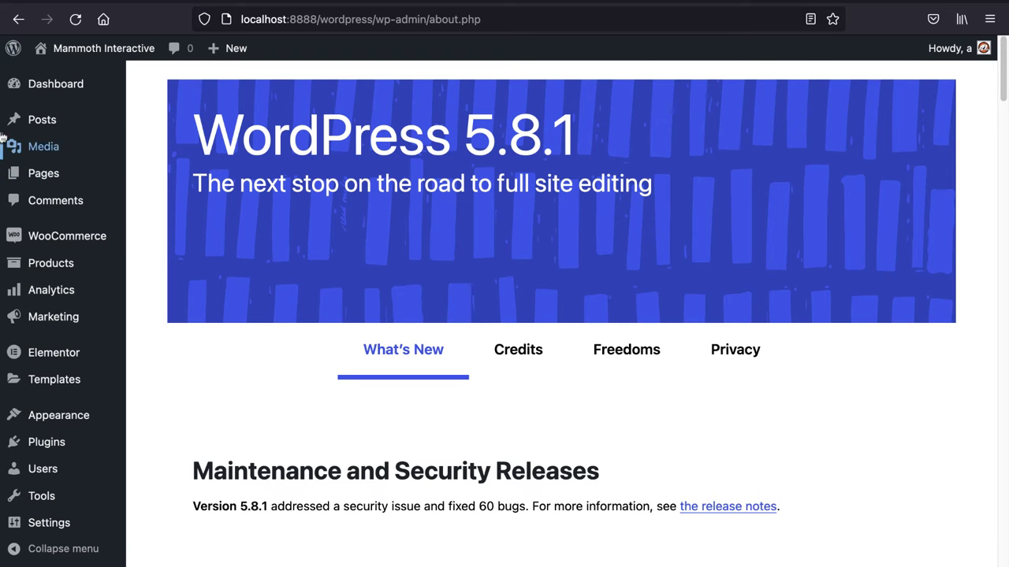
mouse_move(14, 120)
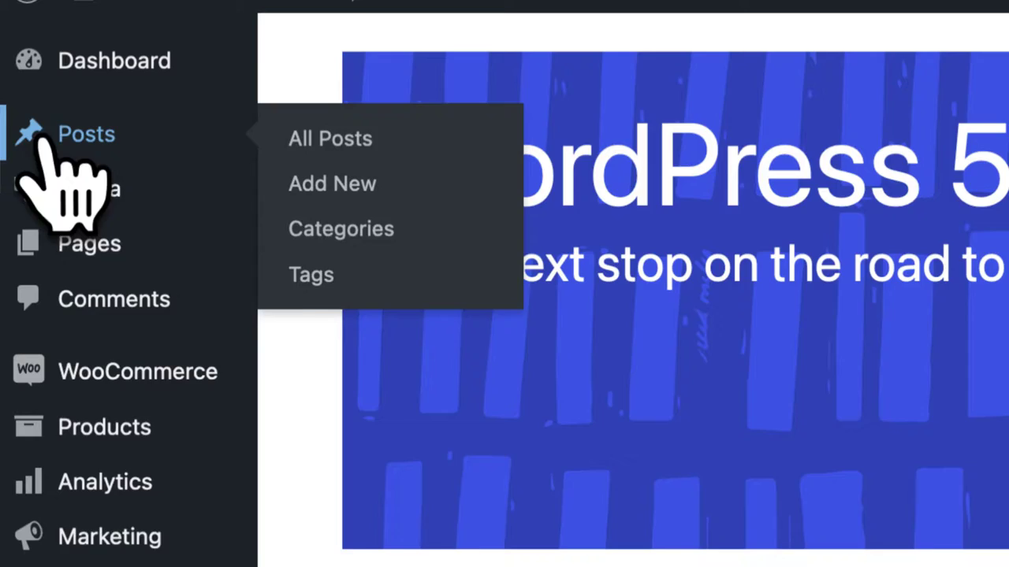
left_click(31, 128)
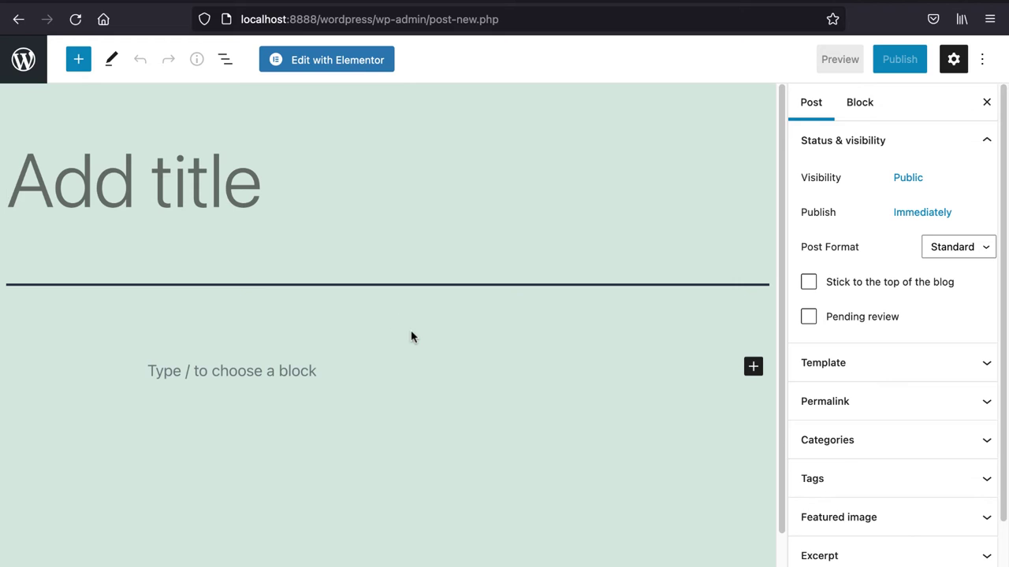
type("W")
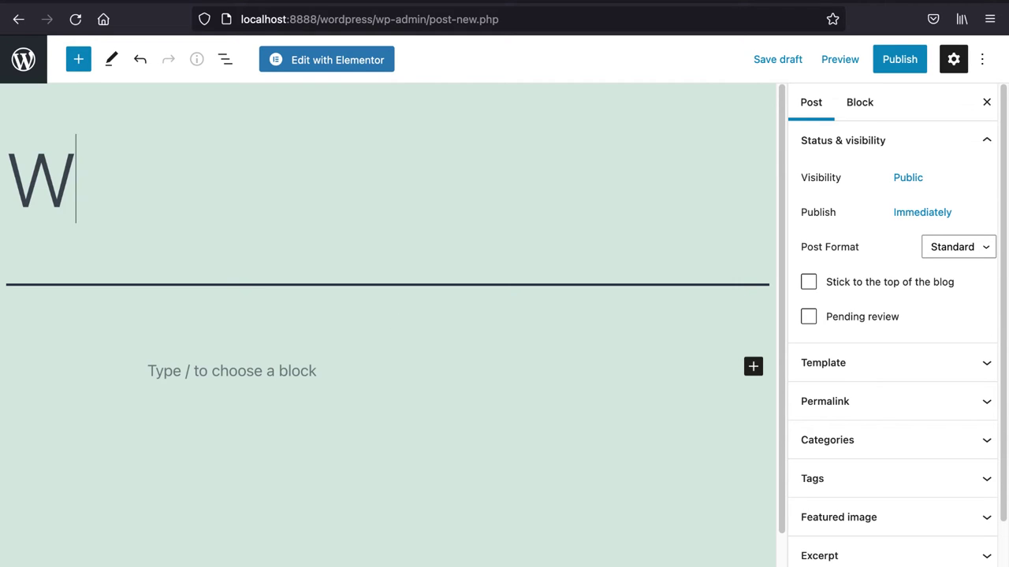
type("eb Development")
key("Return")
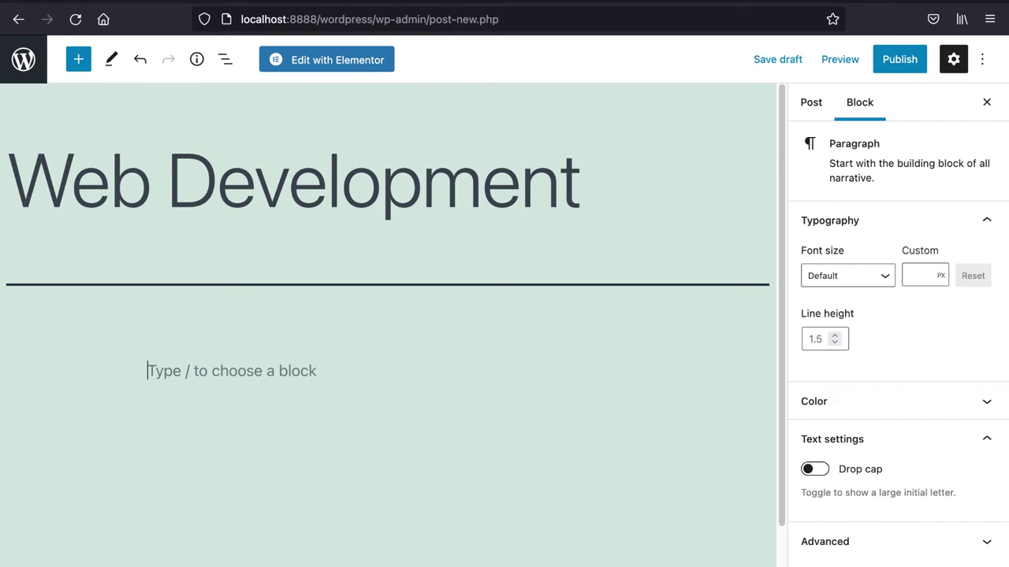
type("We")
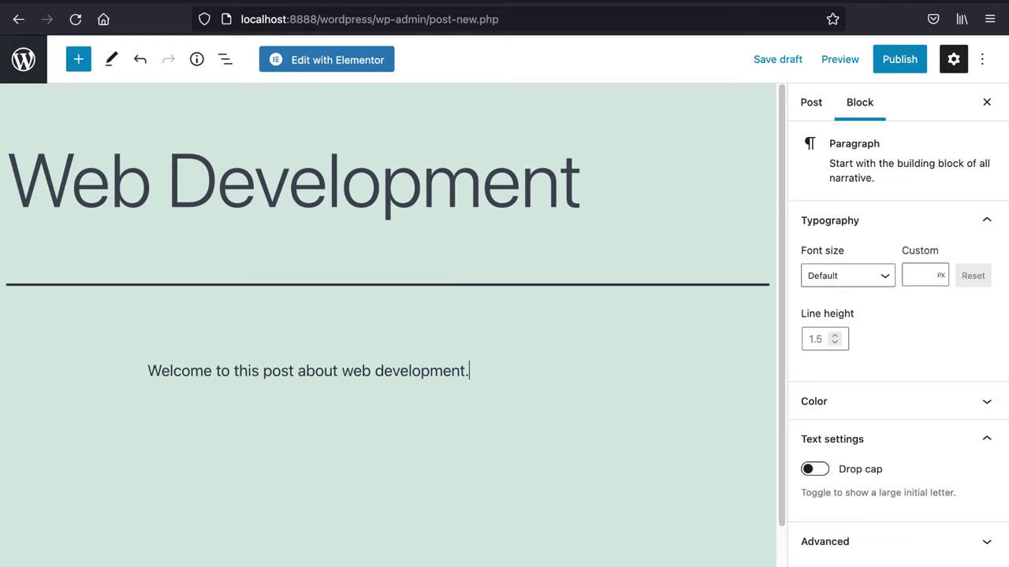
Step: Convert the welcome paragraph to a heading, and add the paragraph "This is a paragraph." below it
scroll(400, 437, "down", 1)
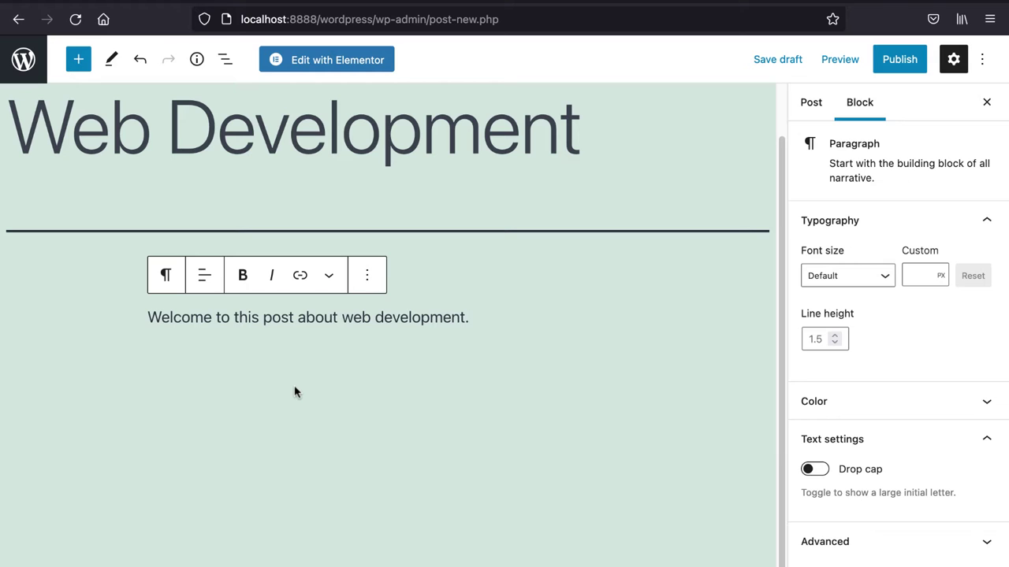
left_click(167, 278)
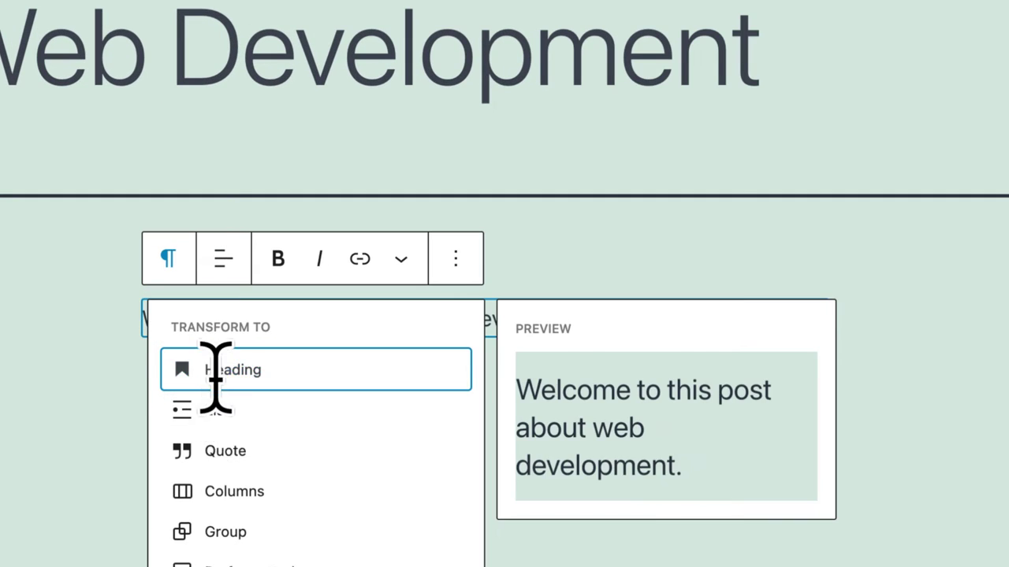
left_click(209, 364)
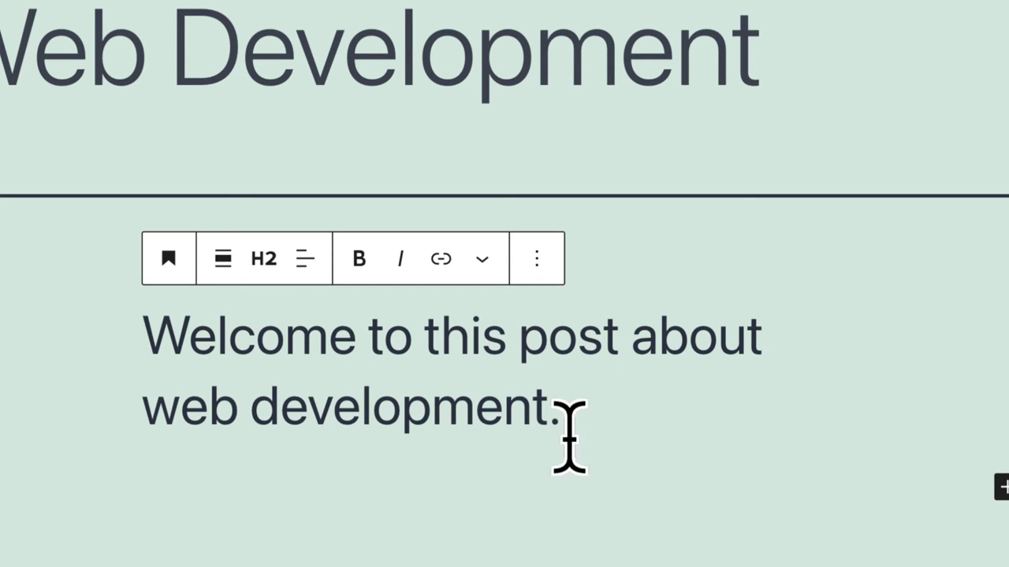
key("Return")
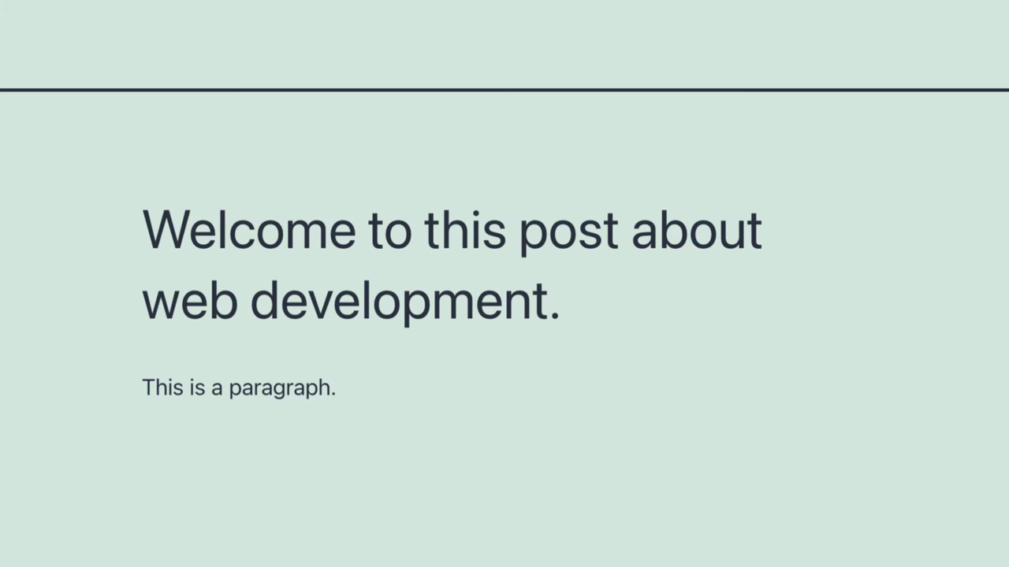
left_click_drag(559, 308, 102, 241)
left_click(550, 309)
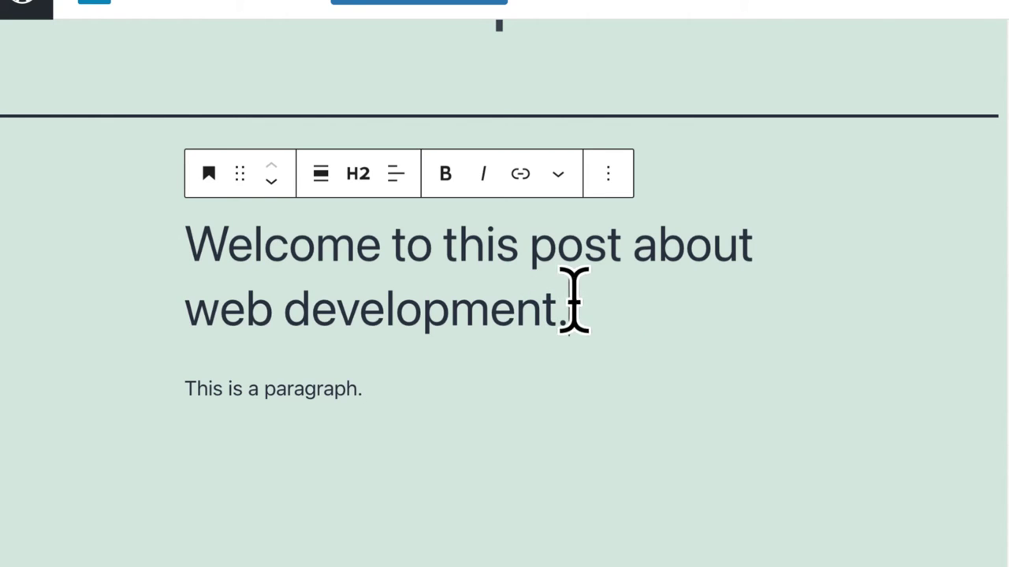
left_click_drag(574, 297, 180, 236)
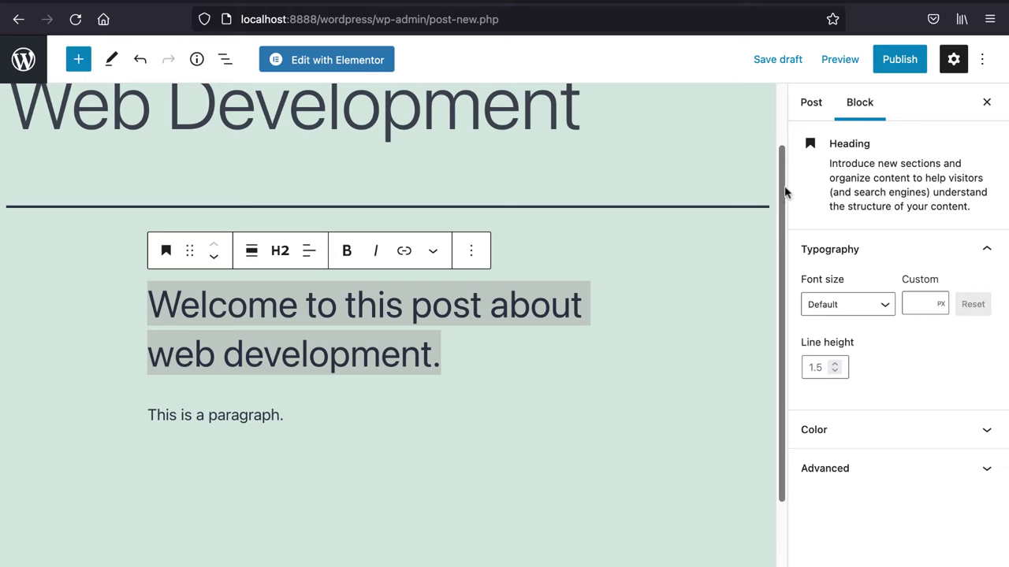
Step: Review the post's status and visibility settings, its available templates and its permalink
left_click(811, 101)
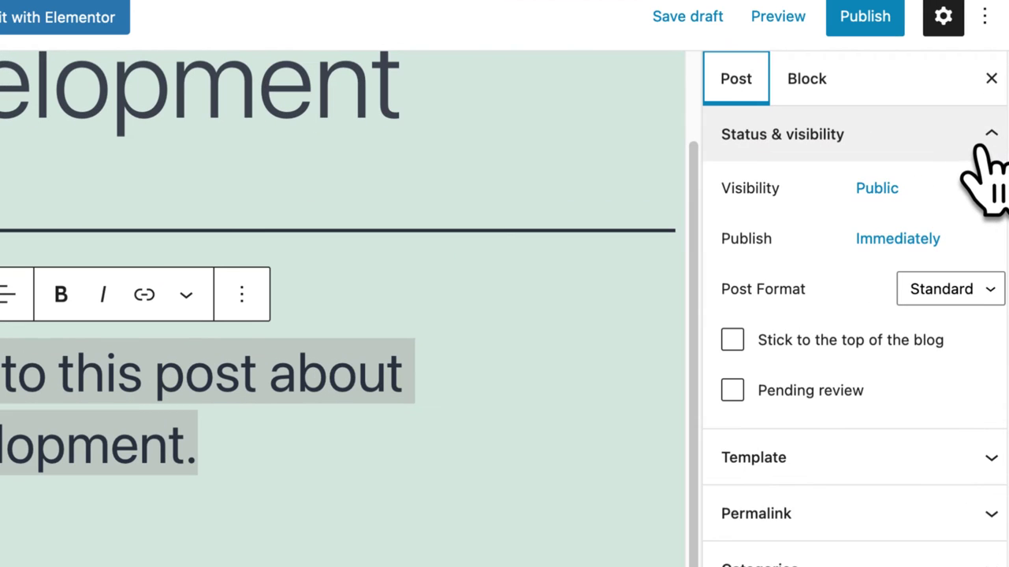
left_click(984, 147)
left_click(984, 147)
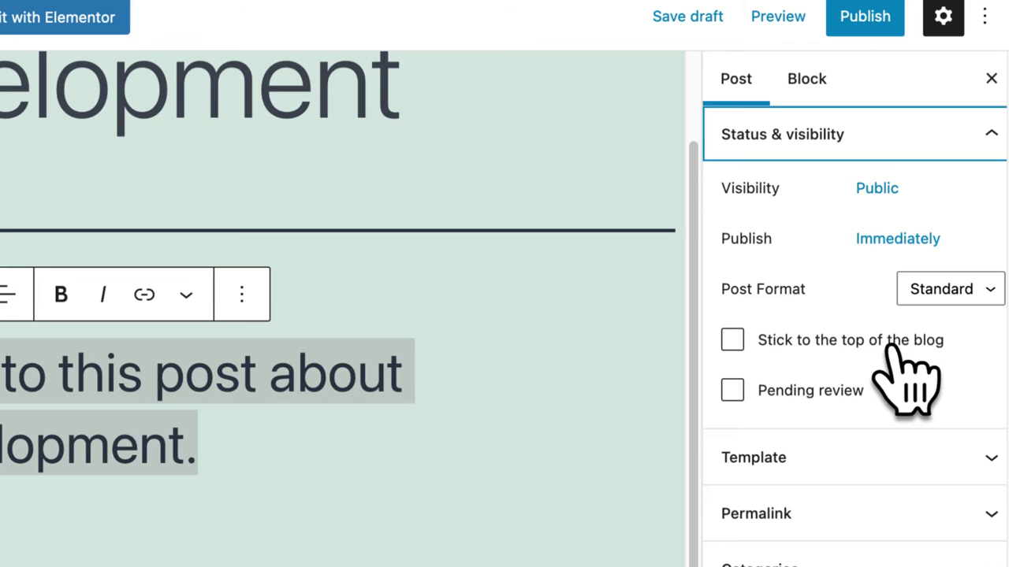
left_click(987, 137)
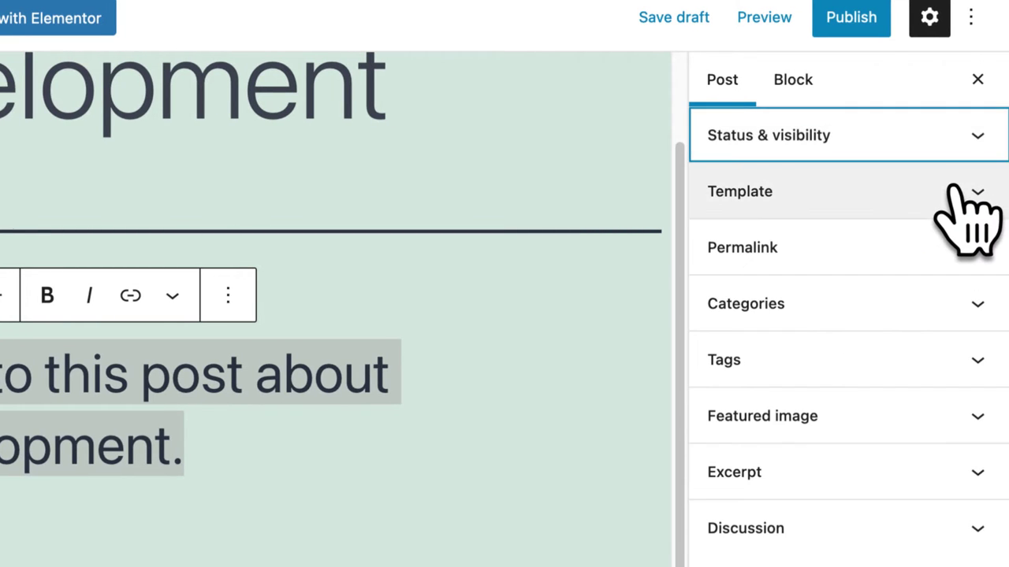
left_click(955, 191)
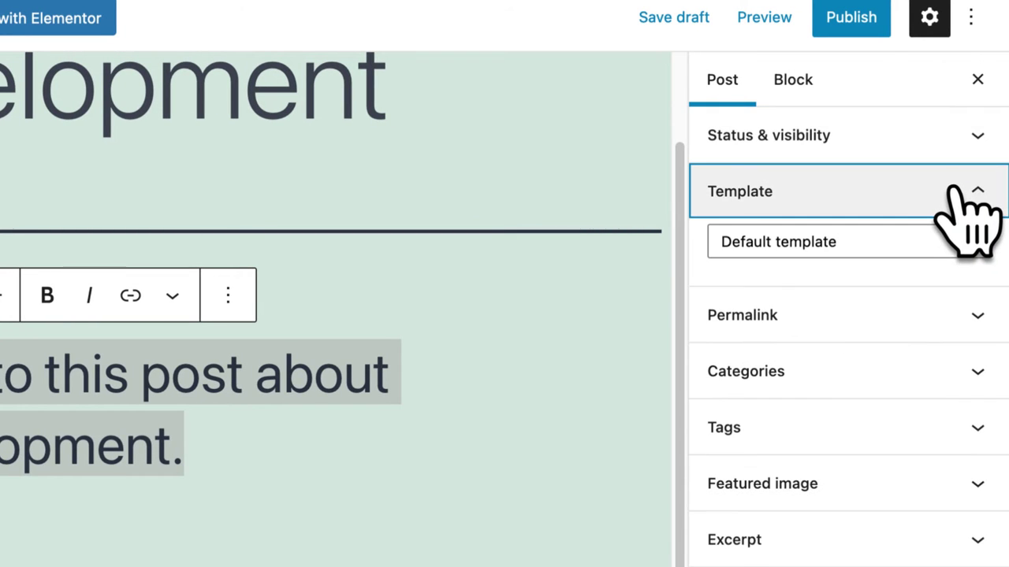
left_click(946, 229)
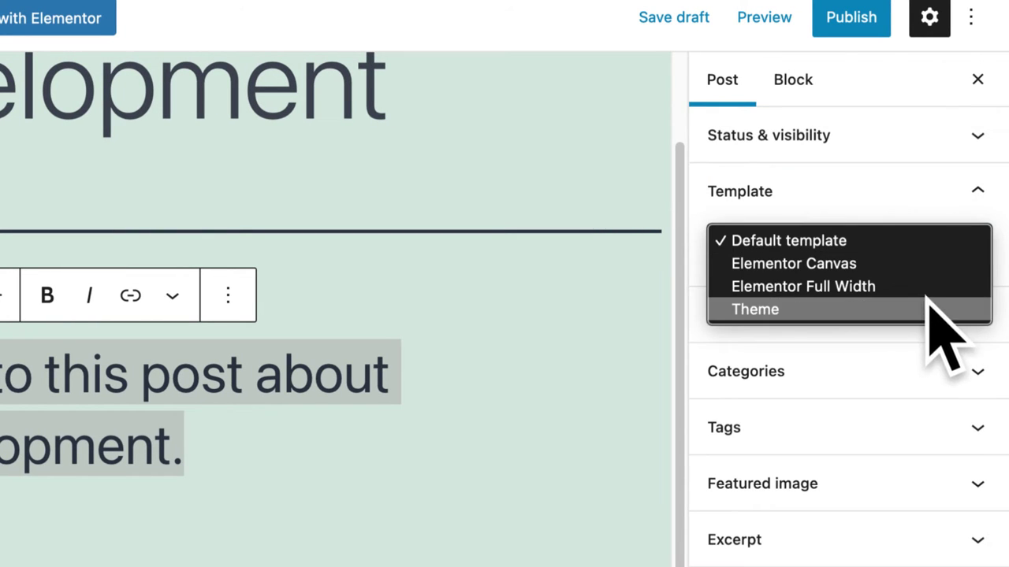
left_click(928, 204)
left_click(920, 306)
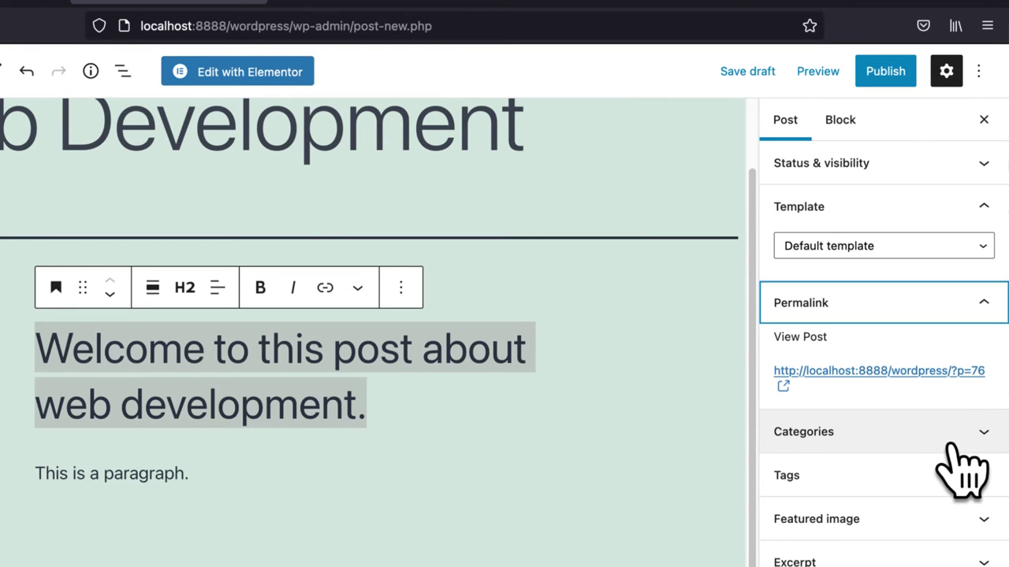
Step: Review the post's categories, tags, featured image, excerpt and discussion settings
left_click(963, 465)
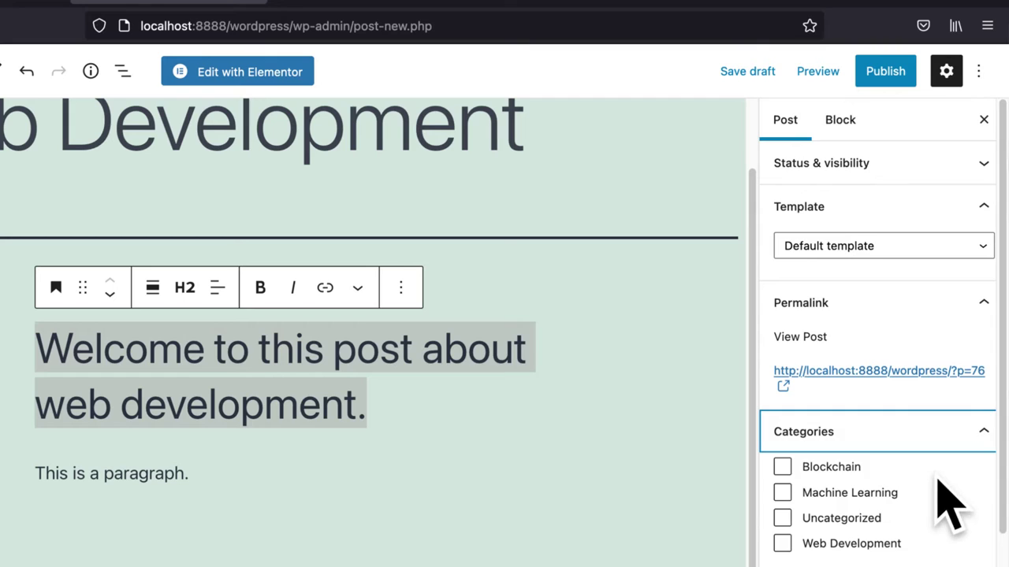
scroll(949, 504, "down", 3)
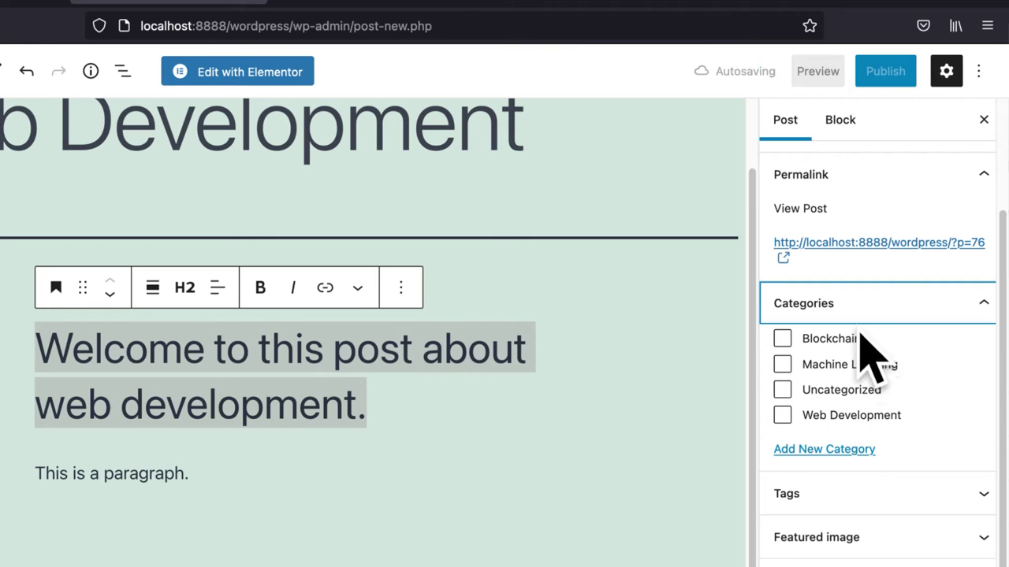
left_click(884, 494)
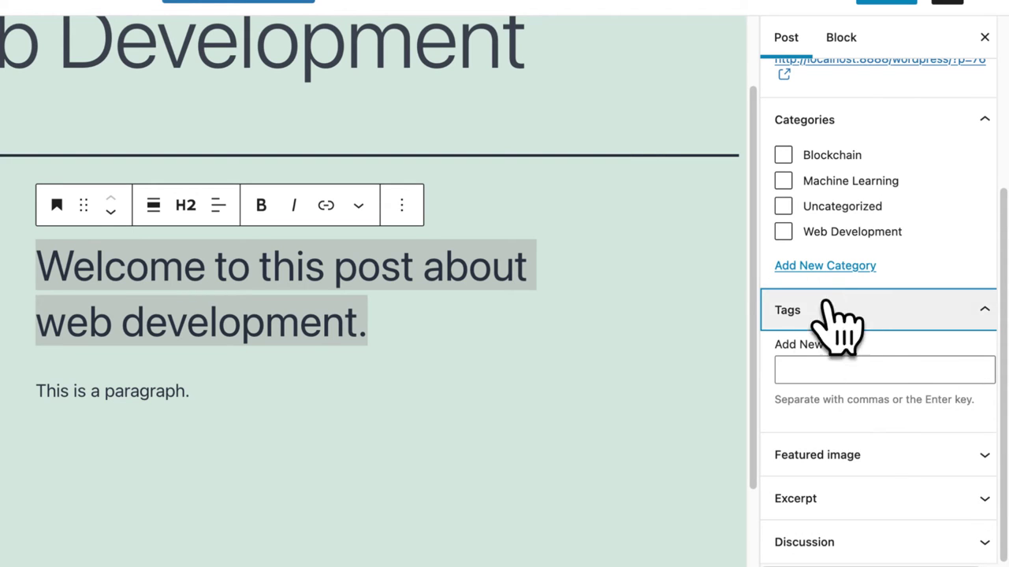
left_click(918, 461)
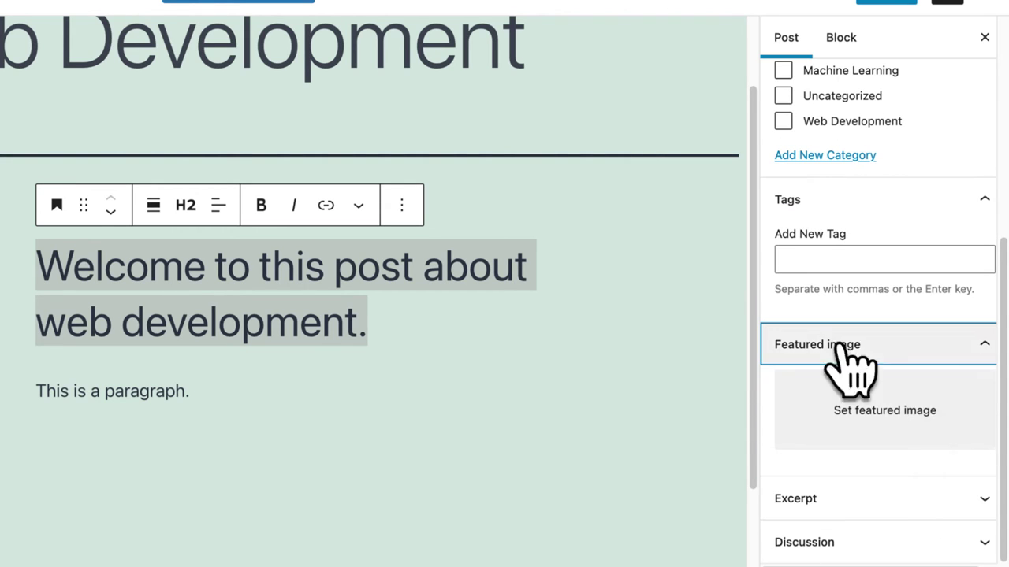
left_click(907, 498)
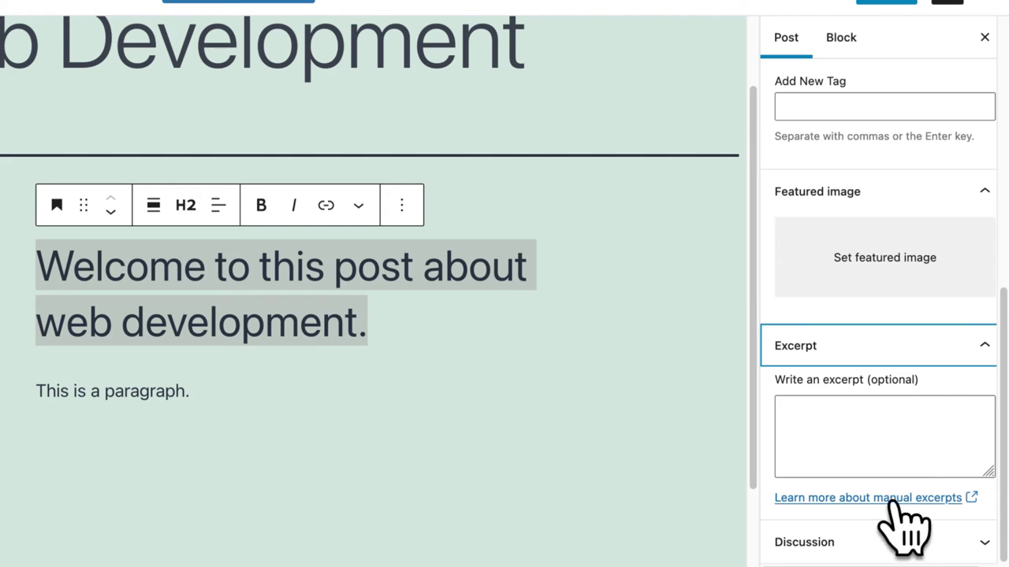
left_click(902, 540)
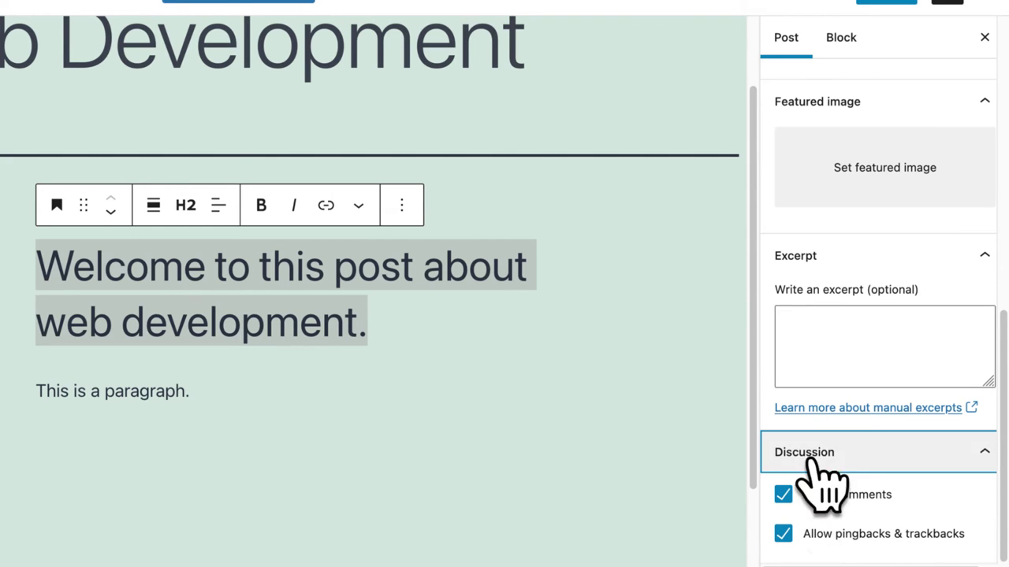
scroll(855, 497, "up", 10)
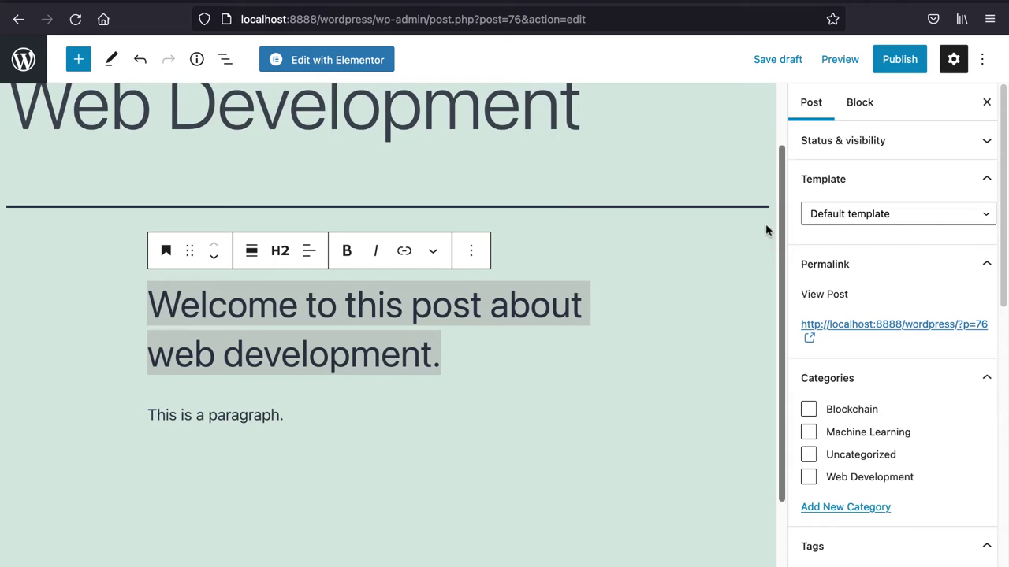
scroll(560, 195, "up", 2)
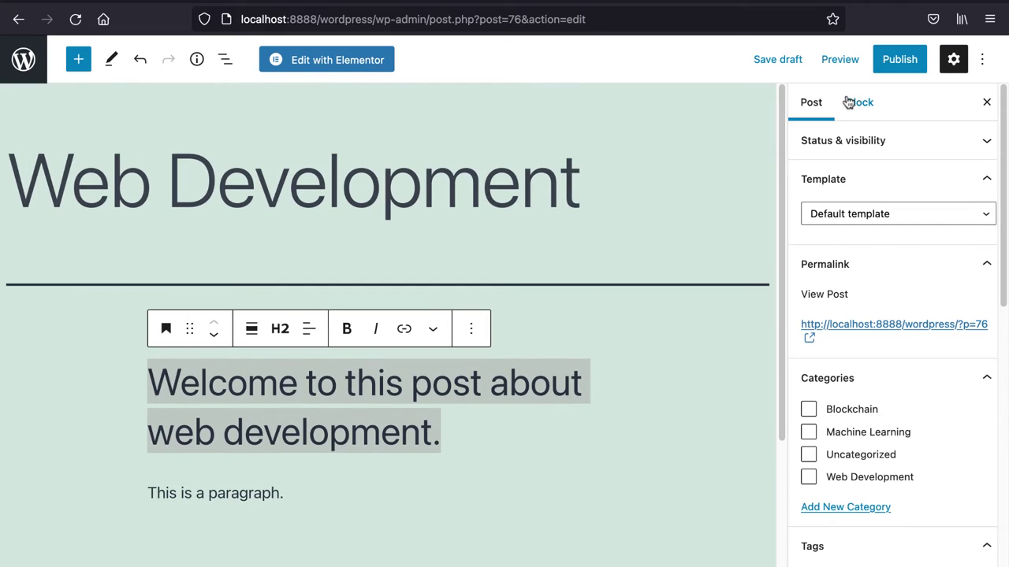
Step: Publish the Web Development post and check its post address
left_click(895, 61)
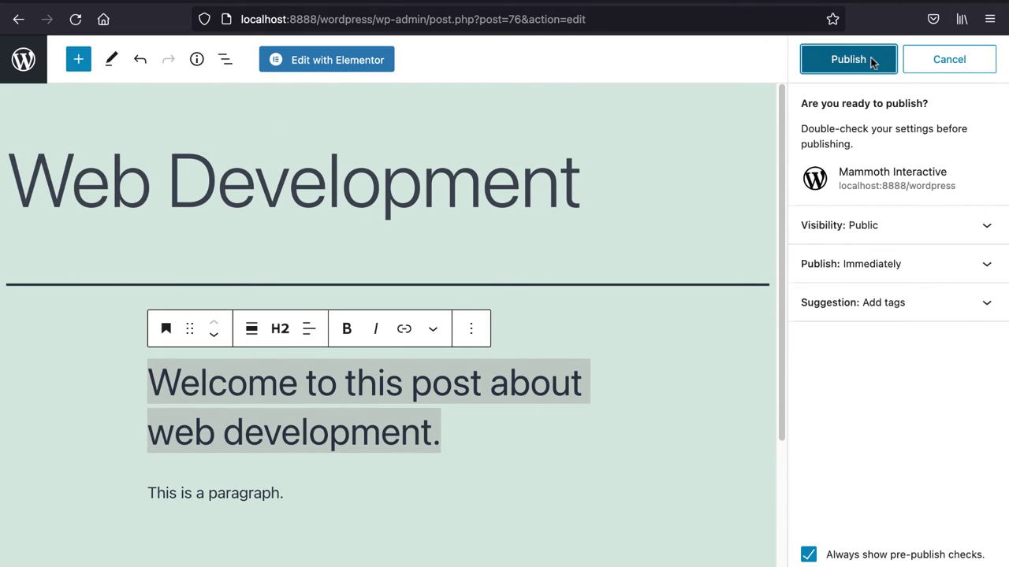
left_click(873, 63)
left_click(970, 189)
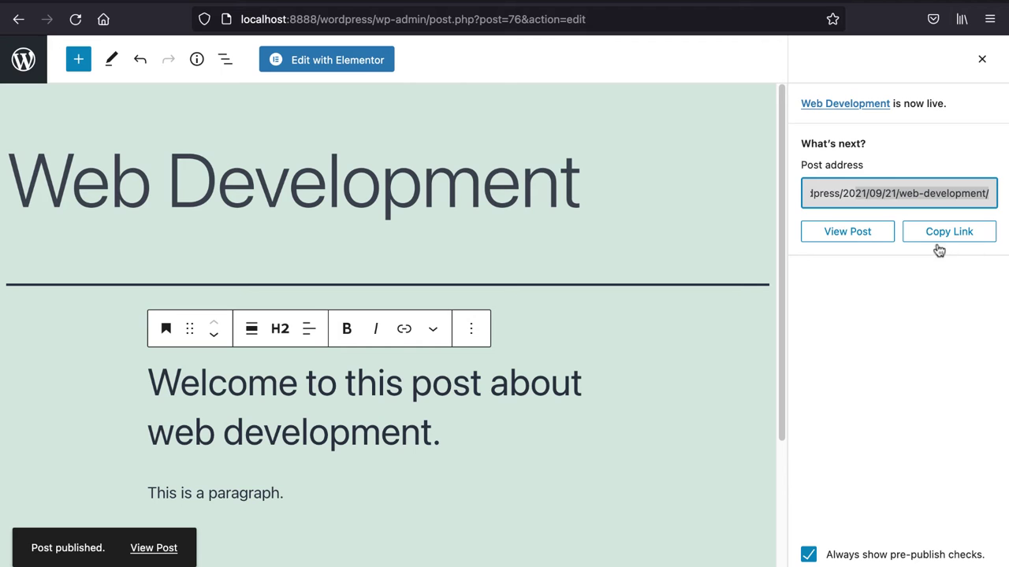
Step: View the live Web Development post and examine its title, heading and paragraph
left_click(847, 231)
scroll(493, 318, "down", 2)
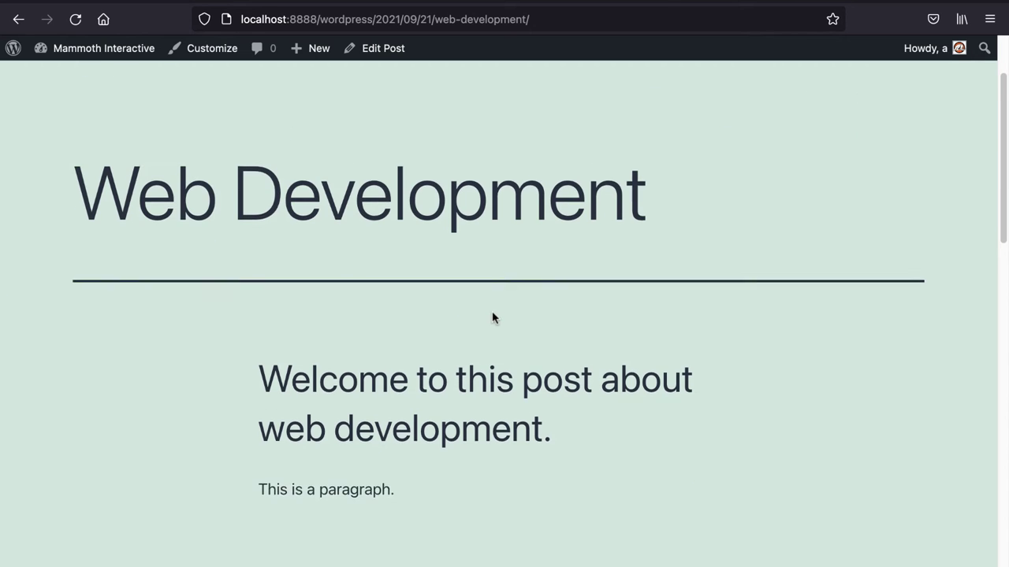
scroll(492, 317, "down", 2)
scroll(655, 306, "up", 1)
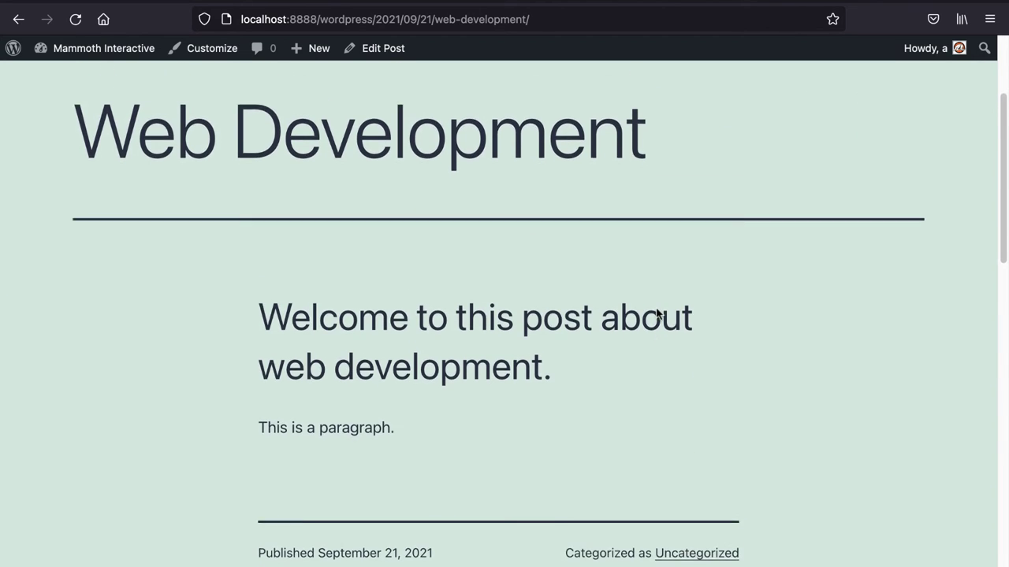
scroll(655, 296, "up", 2)
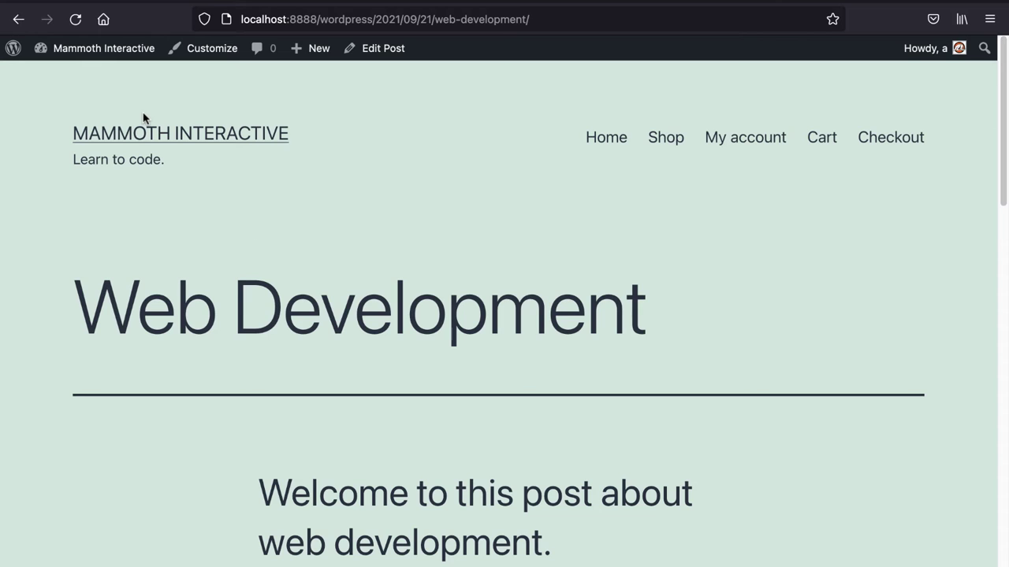
scroll(479, 257, "down", 3)
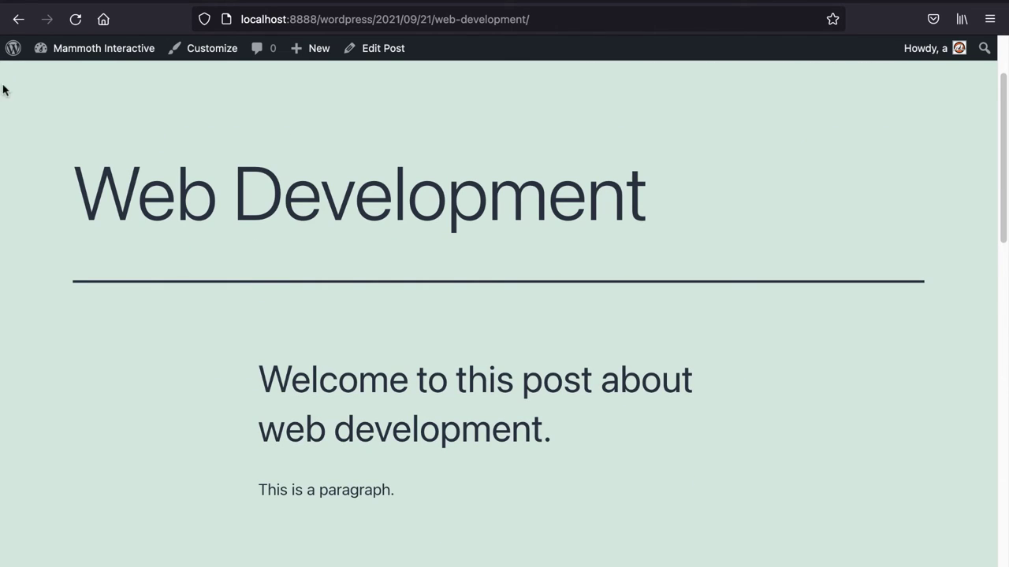
Step: Return to the site's admin area, open the live Blog page from the pages list, and examine the listed posts
mouse_move(4, 44)
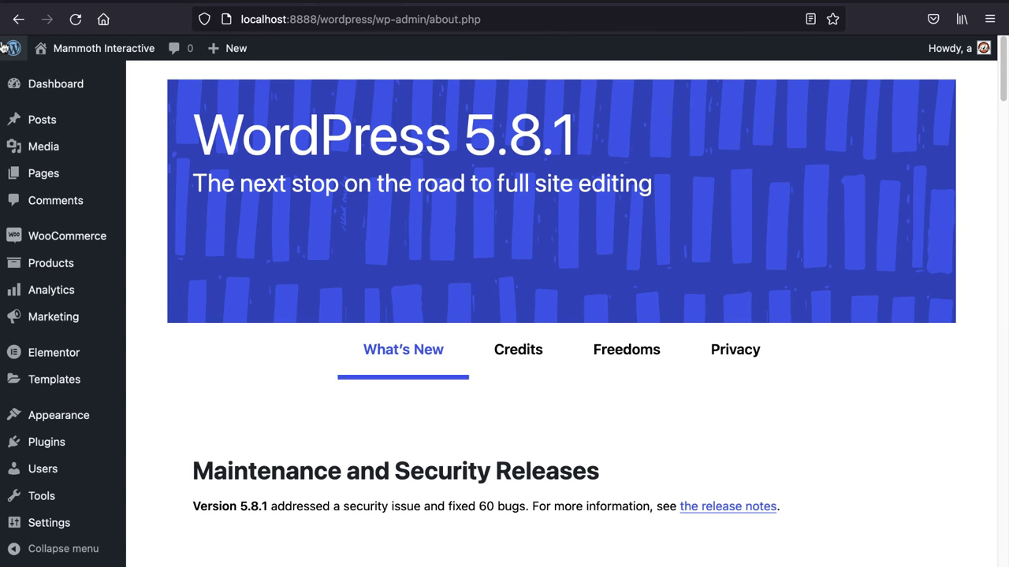
left_click(48, 175)
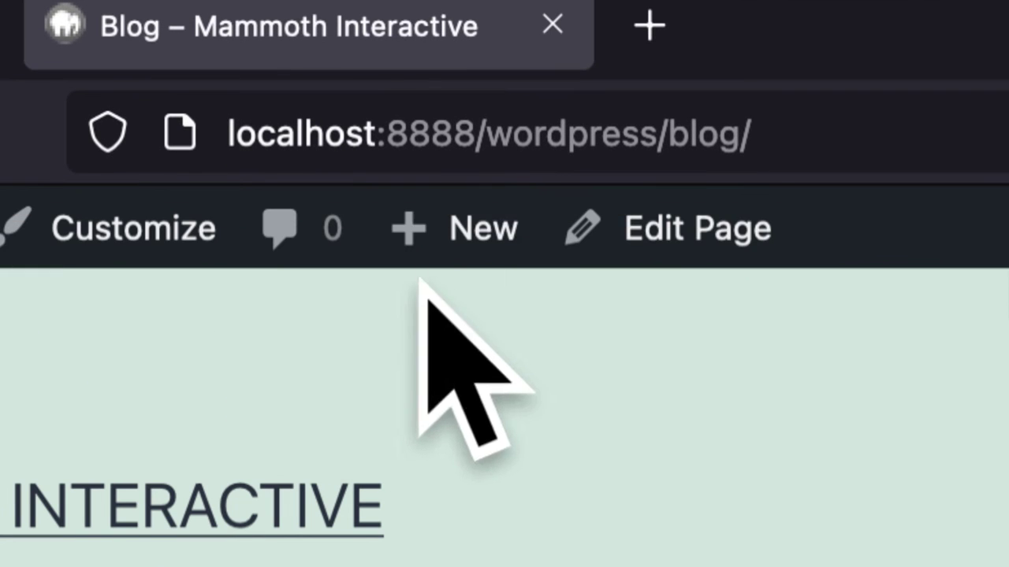
mouse_move(379, 210)
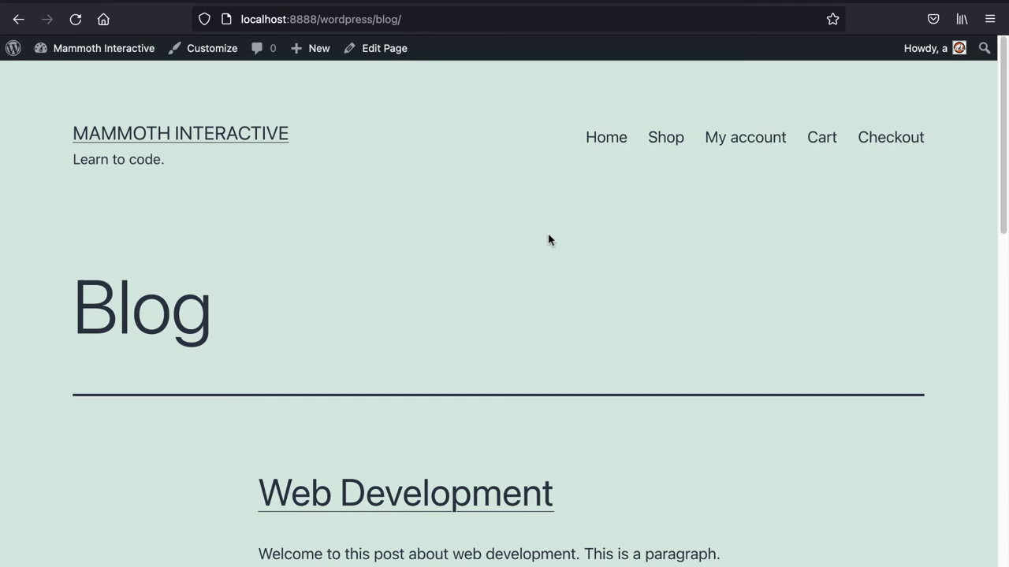
scroll(549, 240, "down", 6)
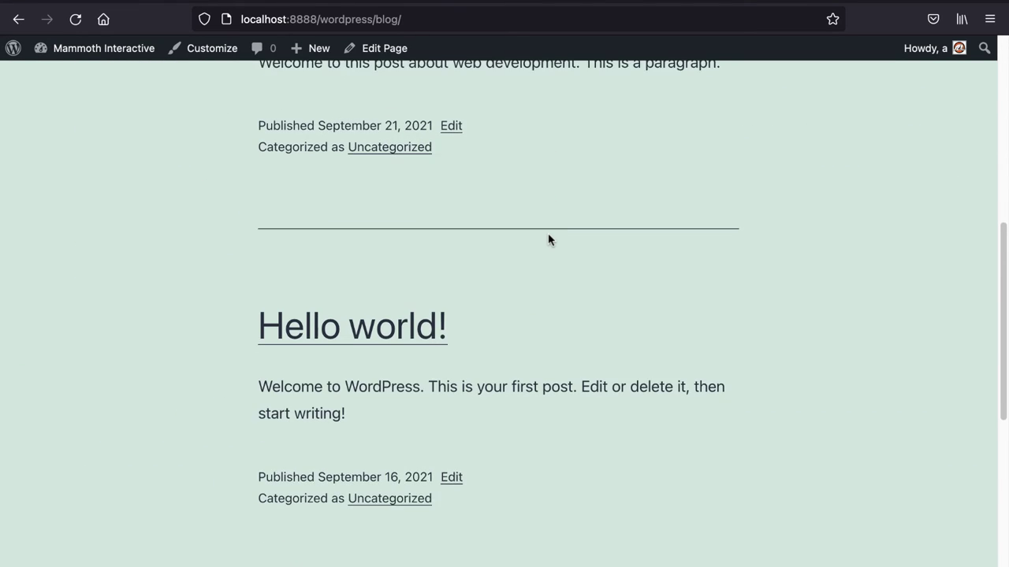
scroll(549, 240, "up", 3)
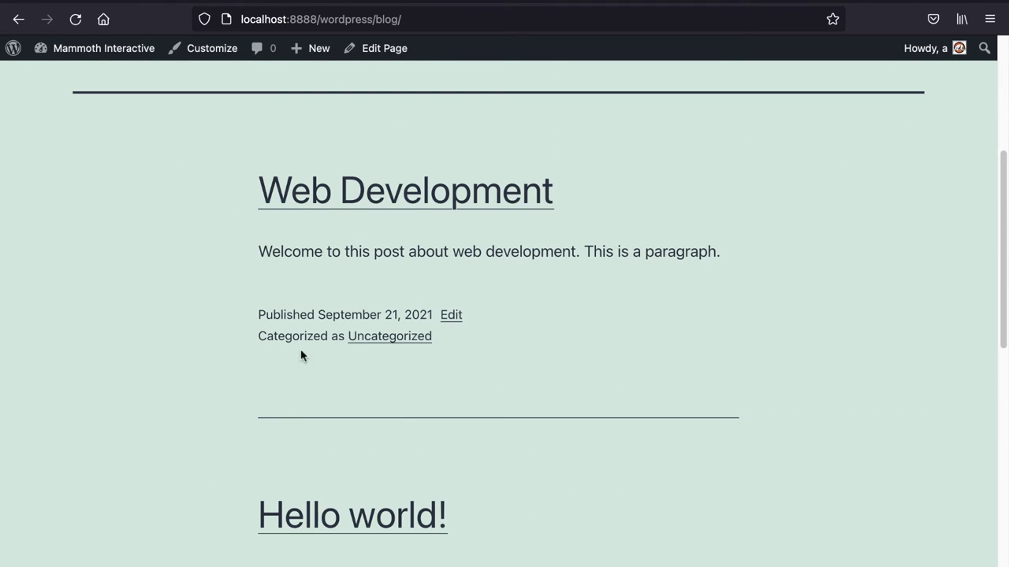
scroll(730, 359, "up", 4)
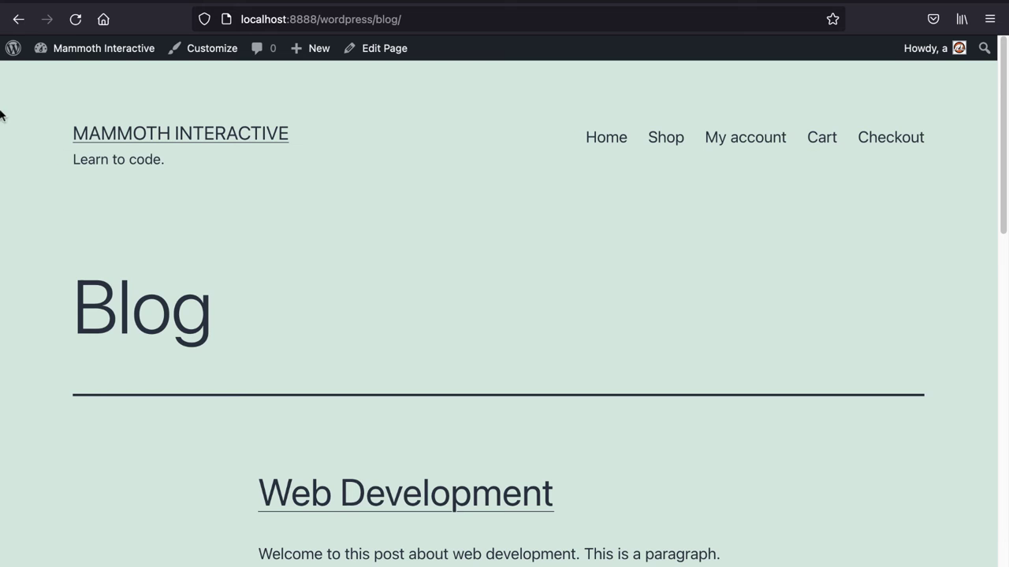
Step: Return from the live Blog page to the site's admin area and open the navigation menu editor
left_click(16, 48)
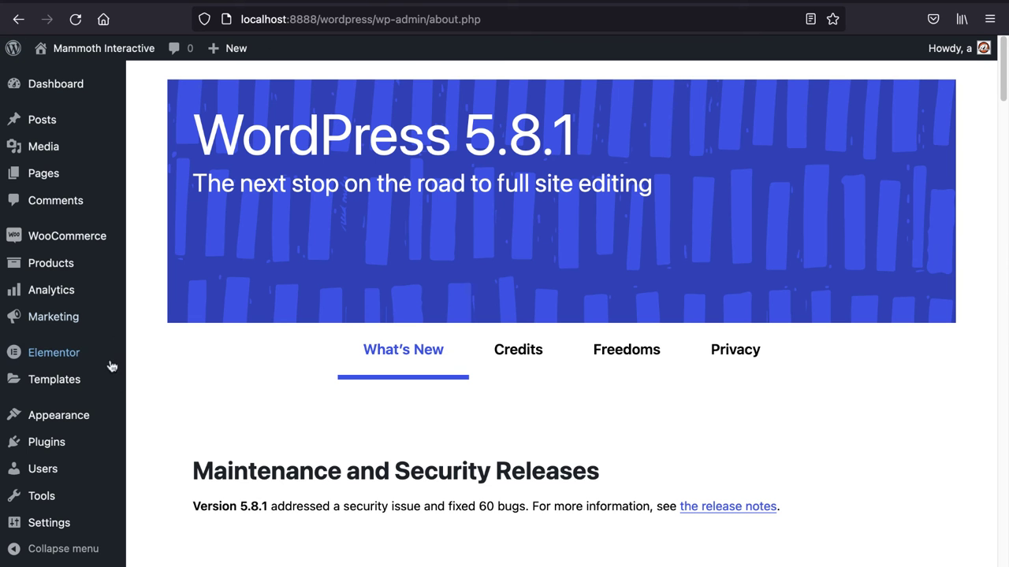
mouse_move(118, 392)
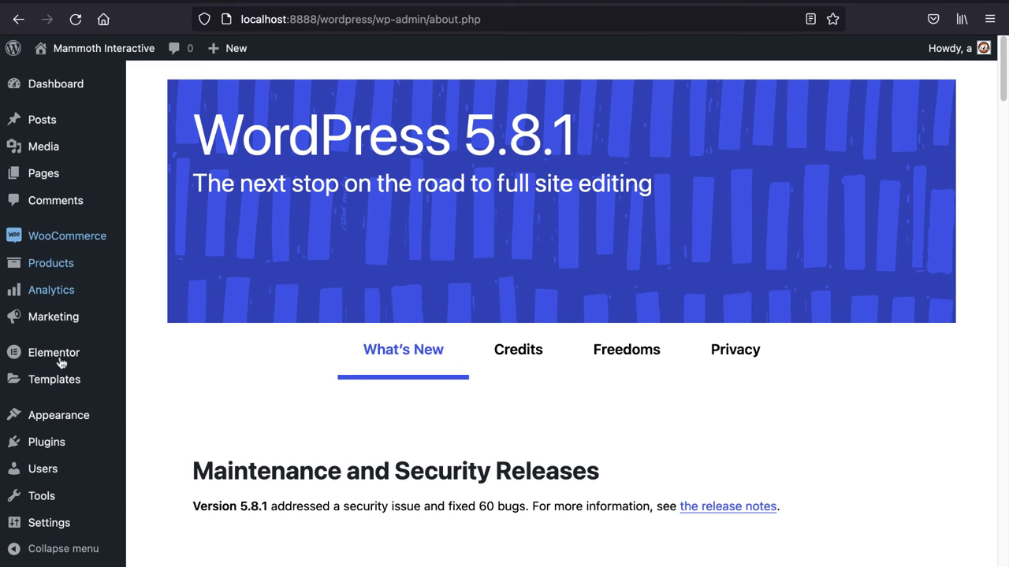
mouse_move(61, 414)
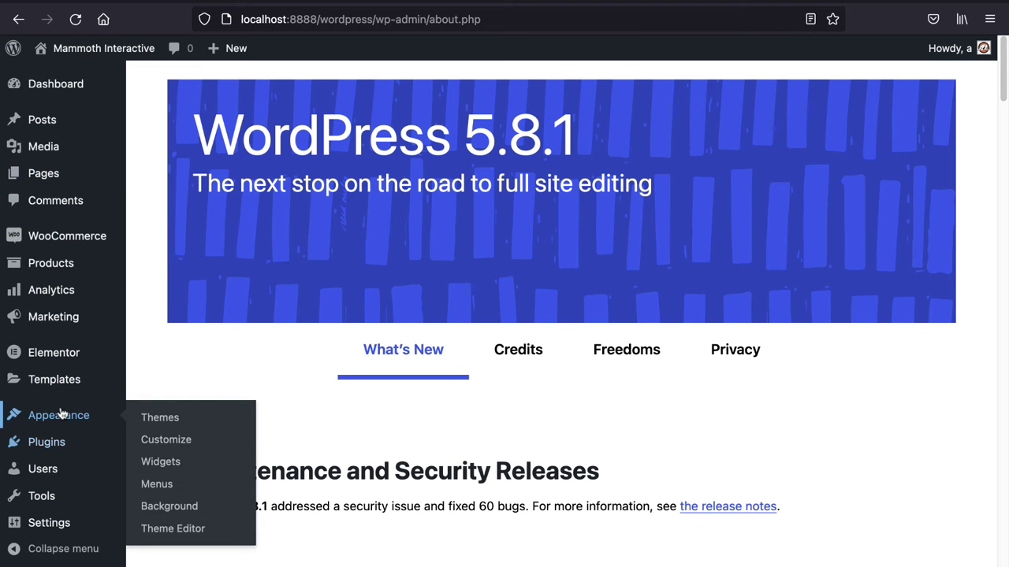
left_click(168, 489)
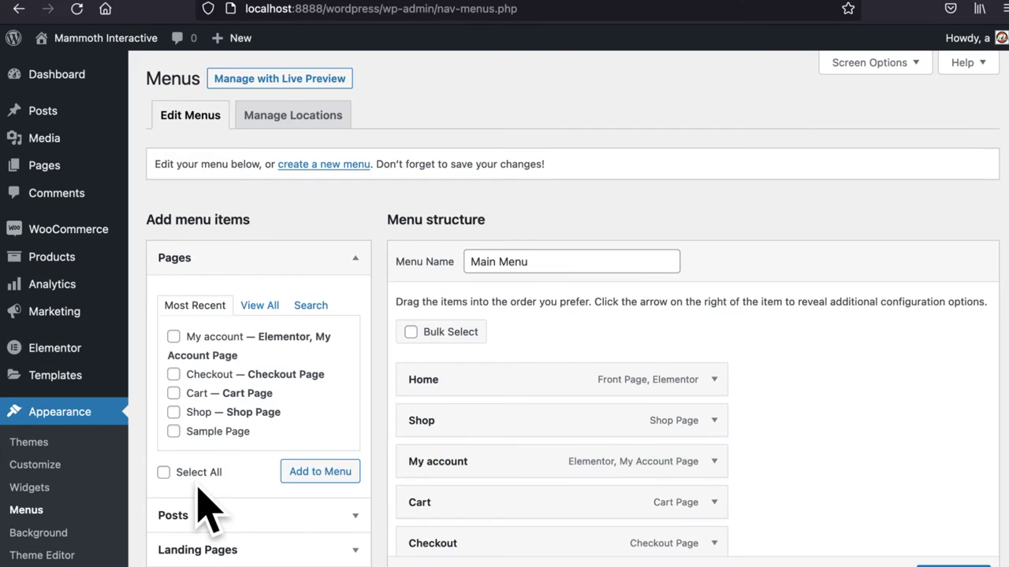
Step: Add the Blog posts page to the Main Menu, save the menu, and check its structure
scroll(756, 507, "down", 3)
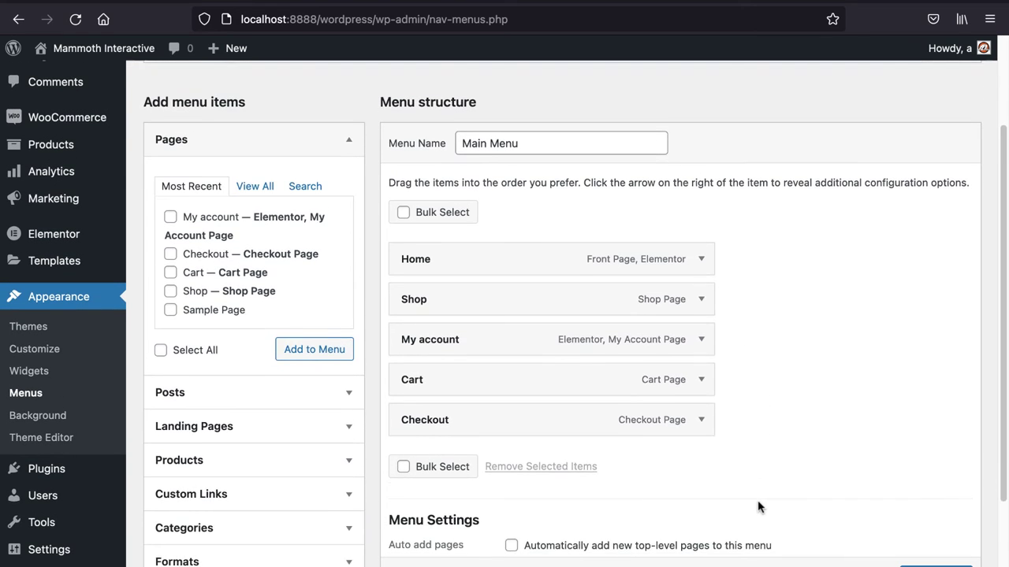
scroll(603, 442, "down", 1)
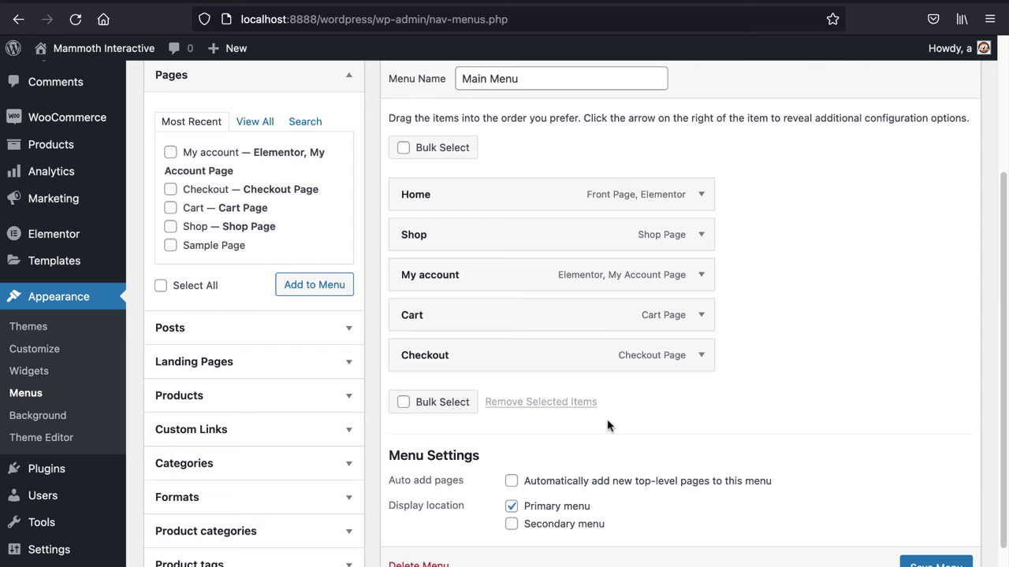
left_click(251, 123)
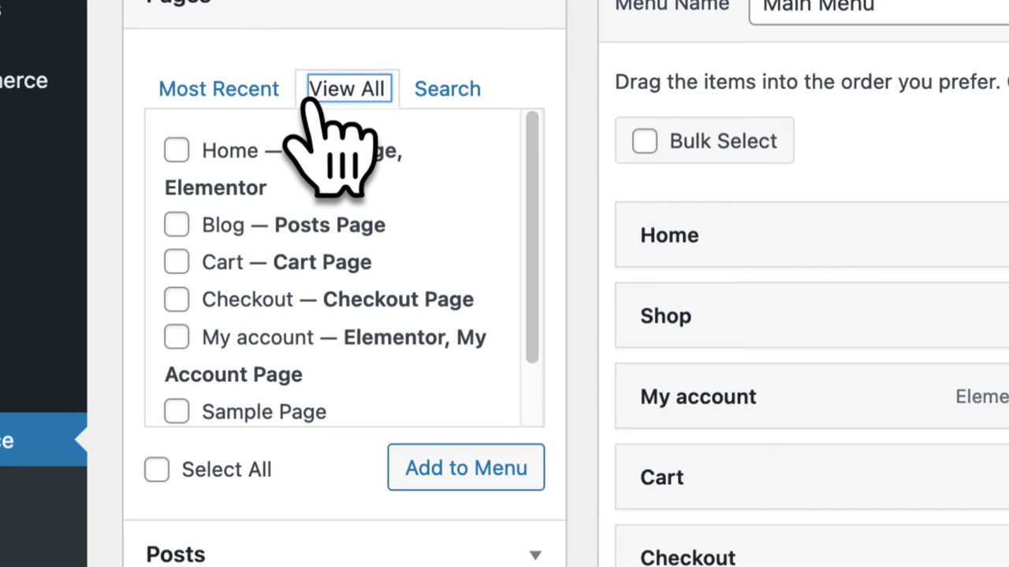
left_click(237, 227)
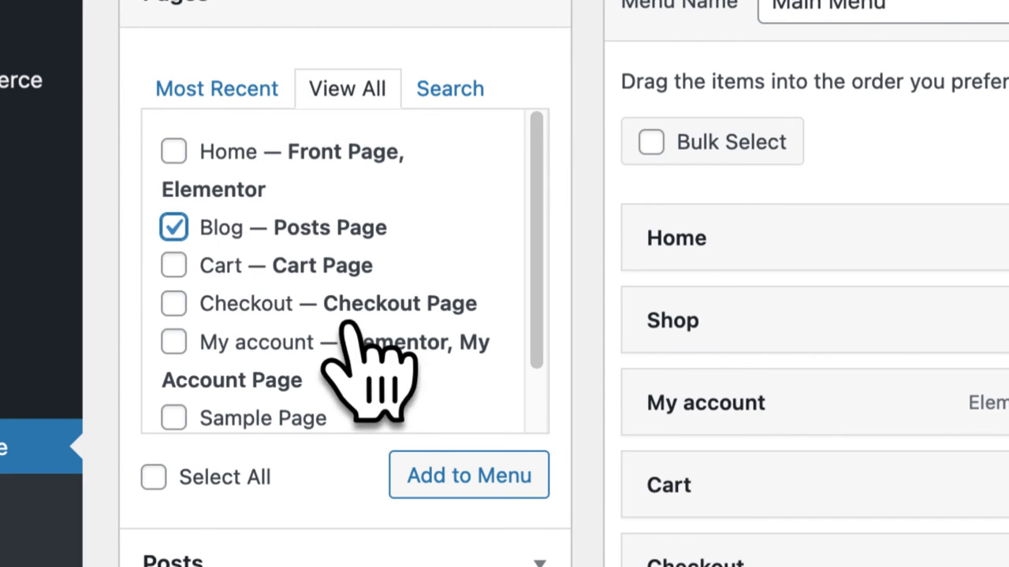
left_click(461, 481)
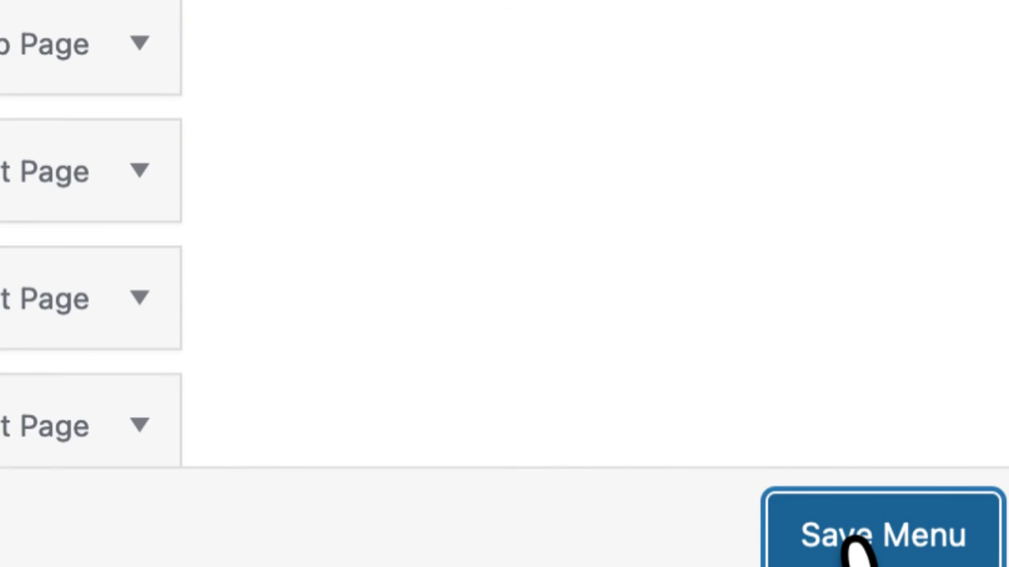
left_click(855, 540)
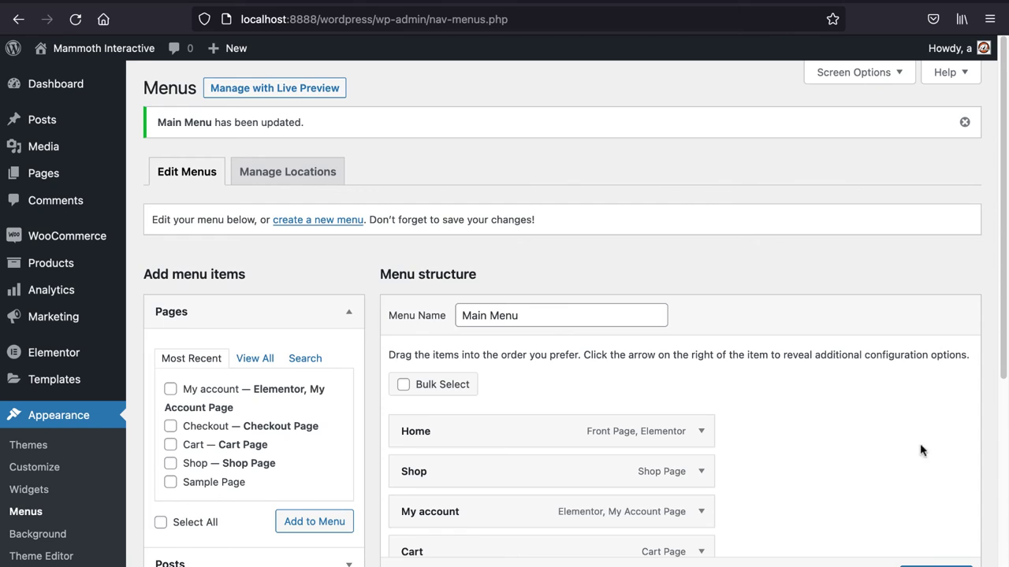
scroll(921, 450, "down", 5)
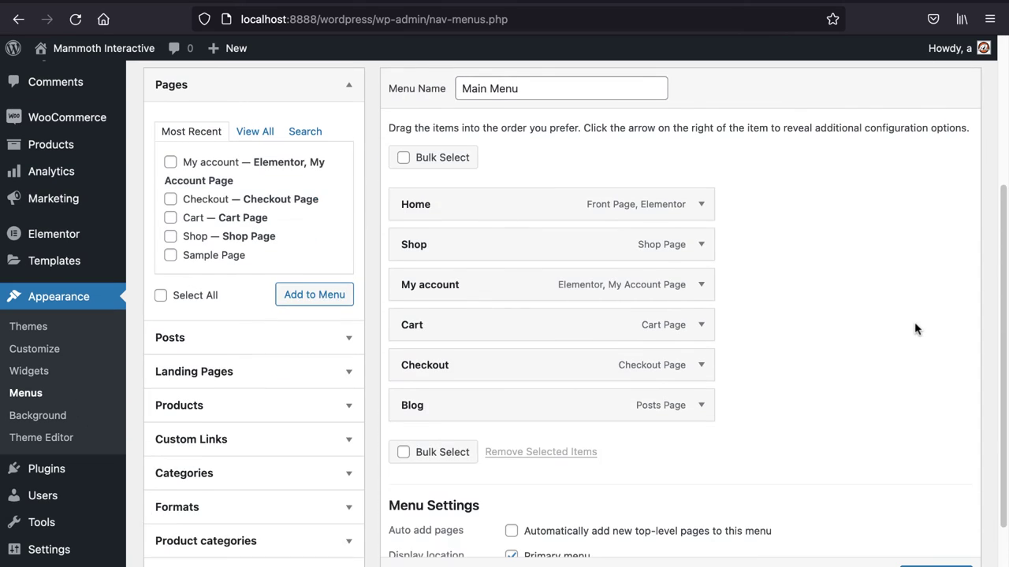
Step: Visit the live site, open the Blog page from its navigation menu, and examine the posts listed there
left_click(136, 4)
left_click(151, 140)
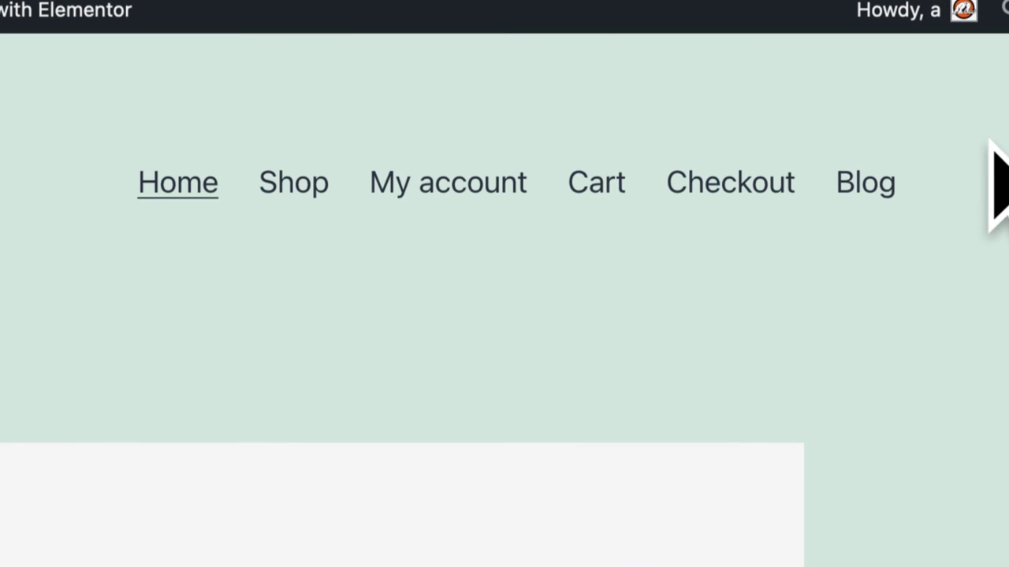
left_click(873, 203)
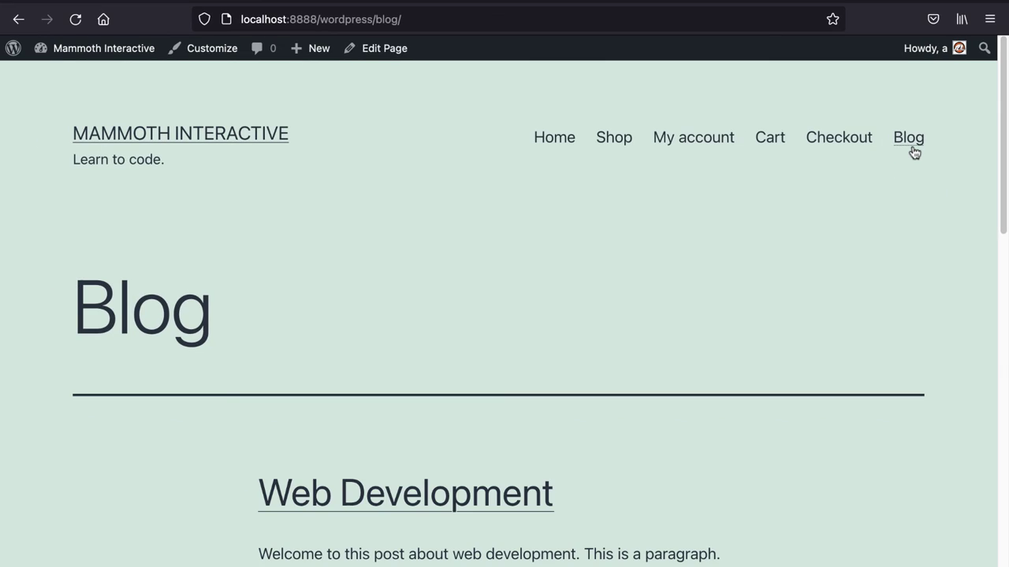
scroll(762, 274, "down", 5)
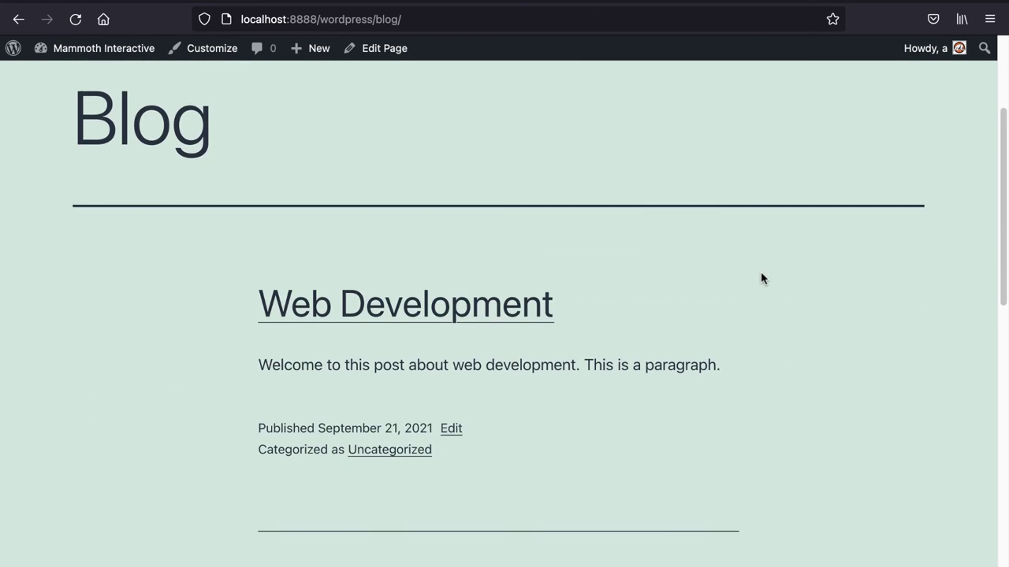
scroll(761, 275, "down", 2)
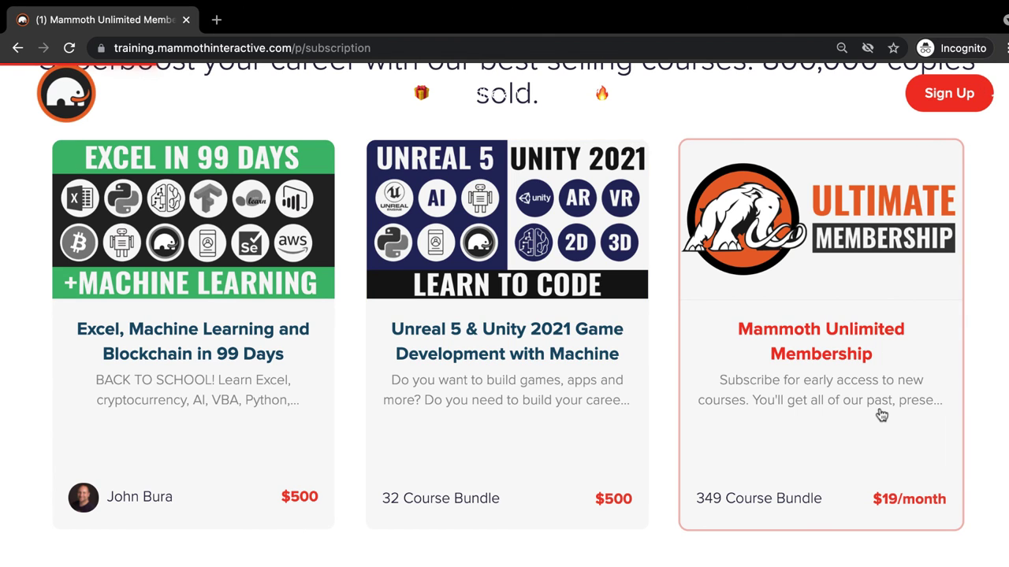
left_click(880, 408)
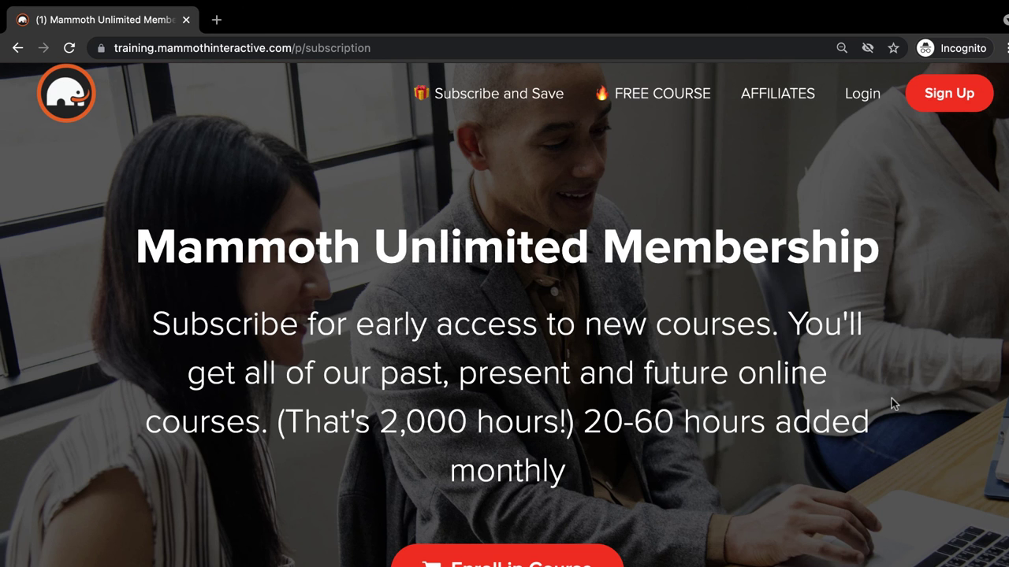